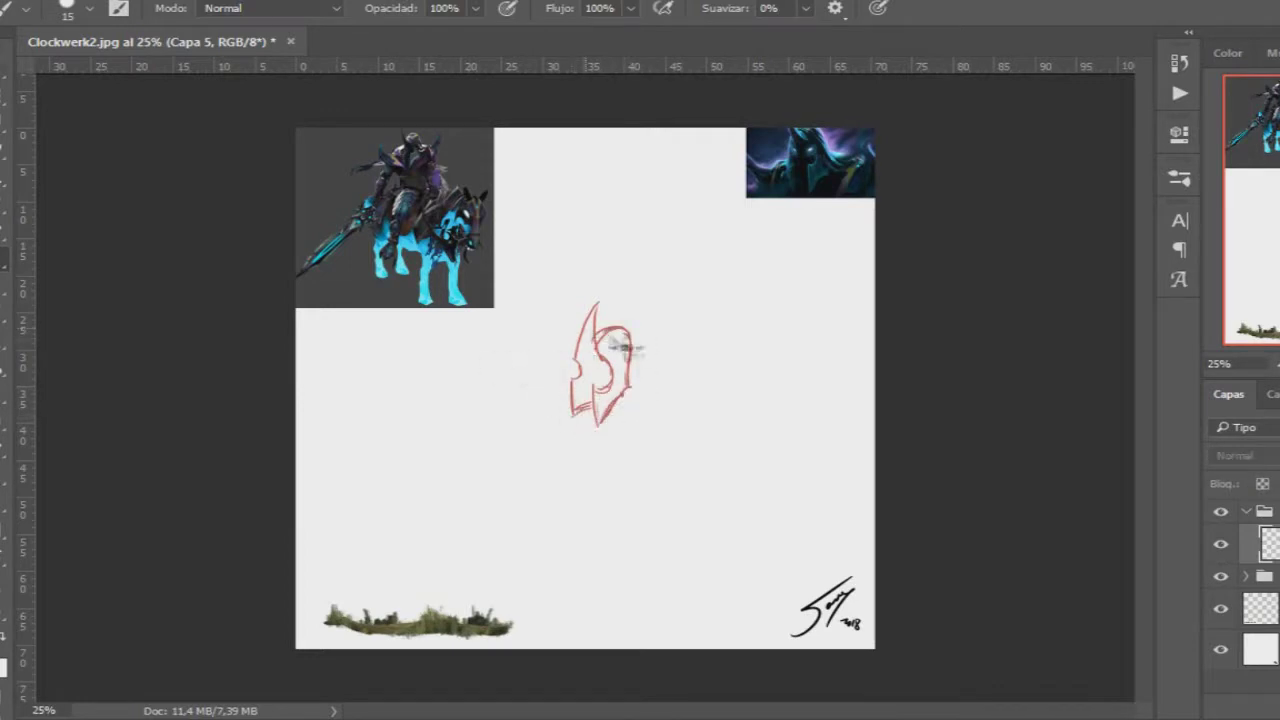
Add strokes to the red helmet sketch and mirror the knight reference horizontally
left_click_drag(620, 347, 605, 432)
key("ctrl+t")
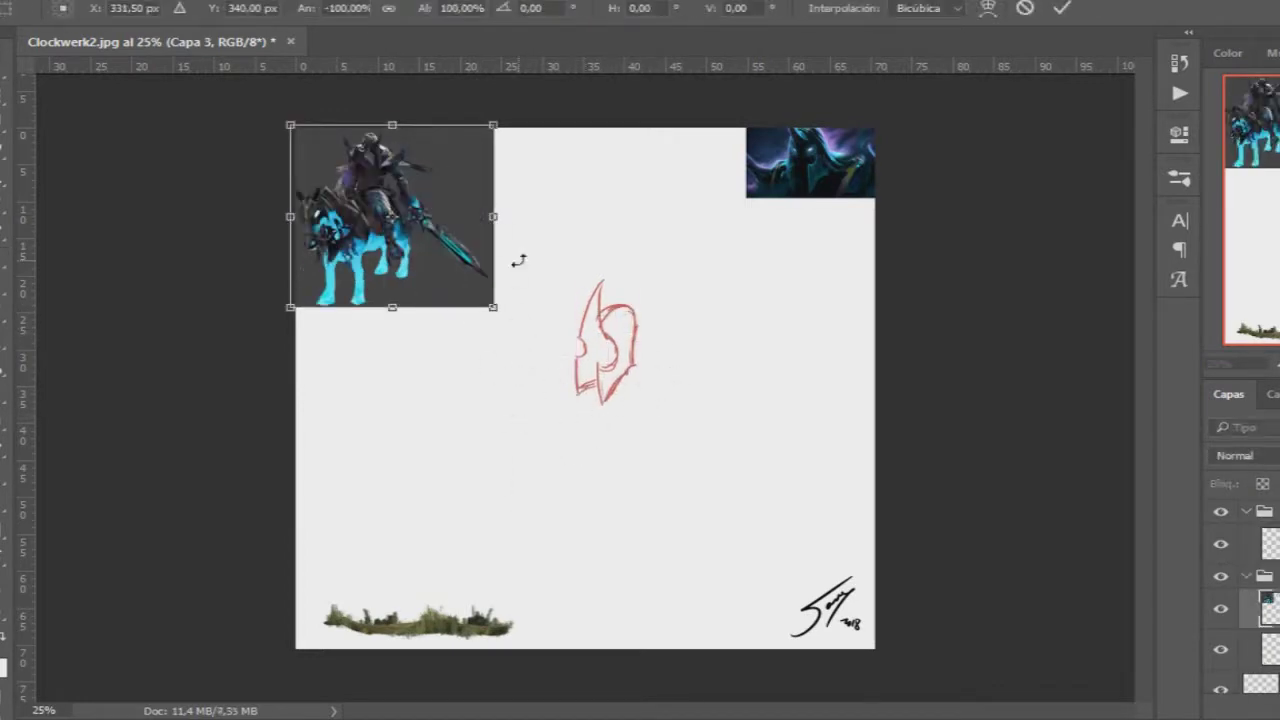
key("Return")
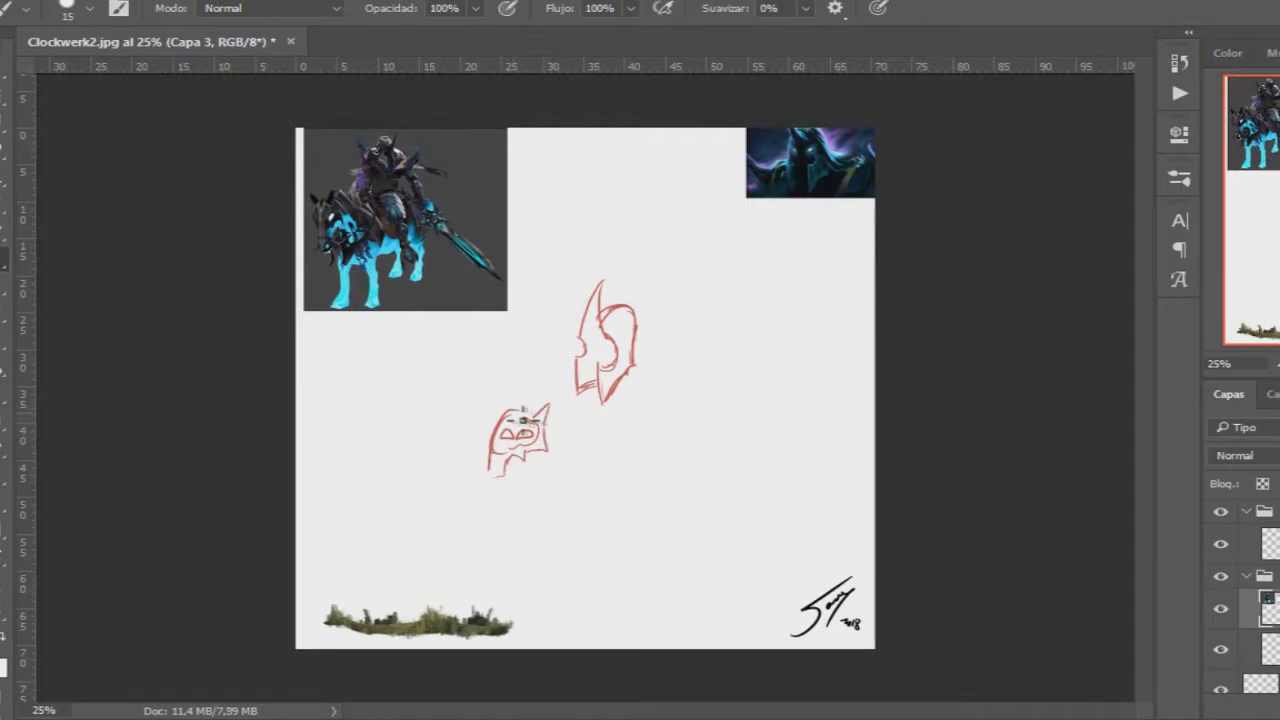
Reshape the red helmet sketch with Free Transform
key("v")
left_click_drag(495, 470, 565, 415)
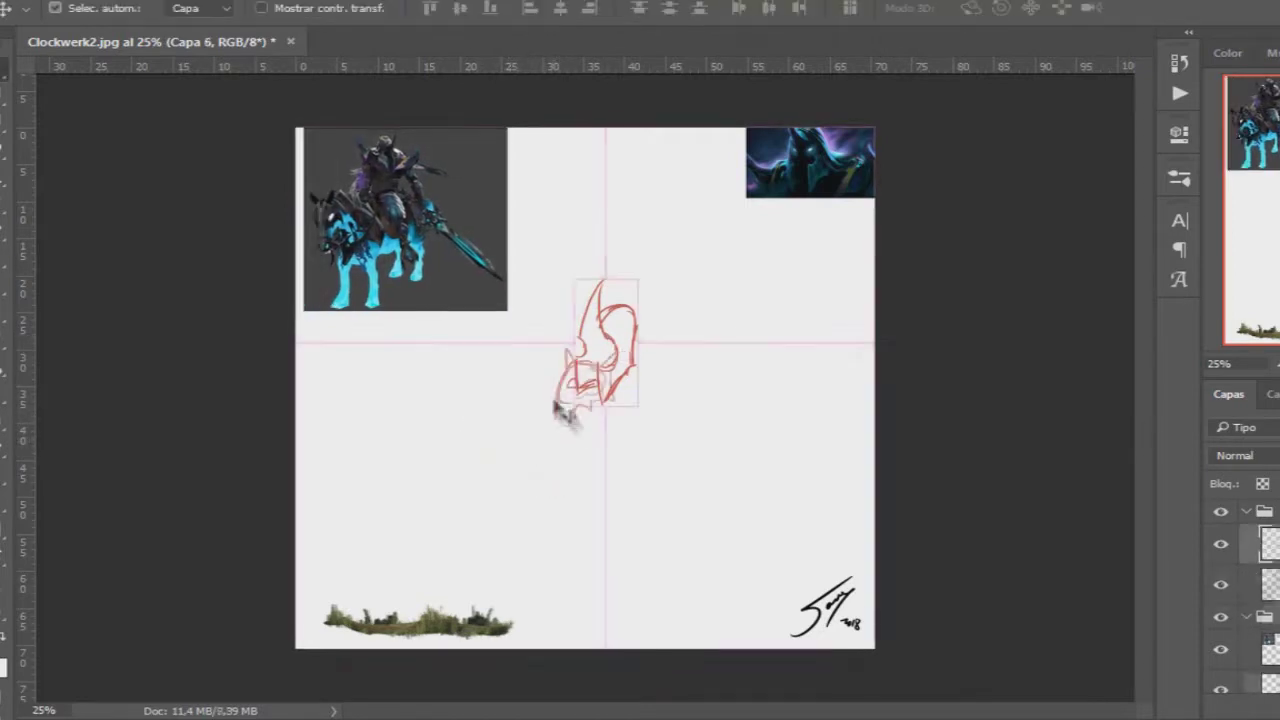
key("ctrl+z")
key("b")
left_click(643, 371, "ctrl")
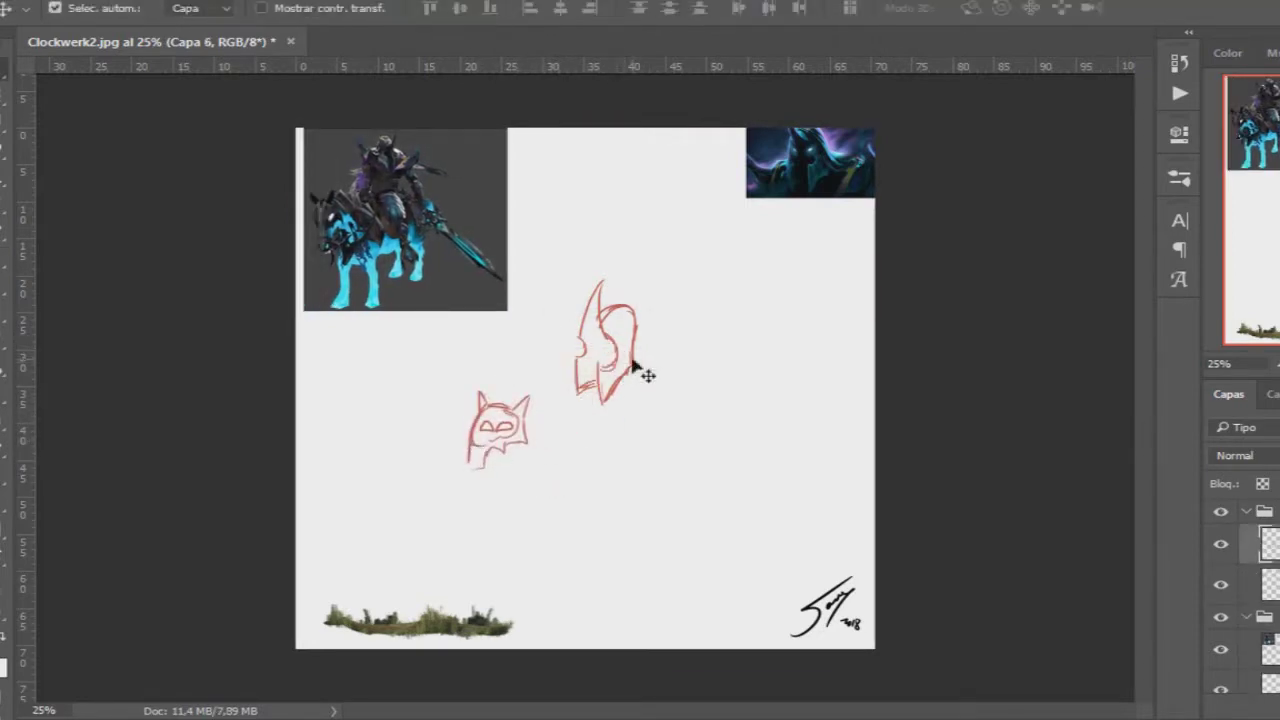
key("ctrl+t")
key("Return")
Enlarge the beast-head sketch and shift it up and to the right
left_click(498, 430, "ctrl")
key("ctrl+t")
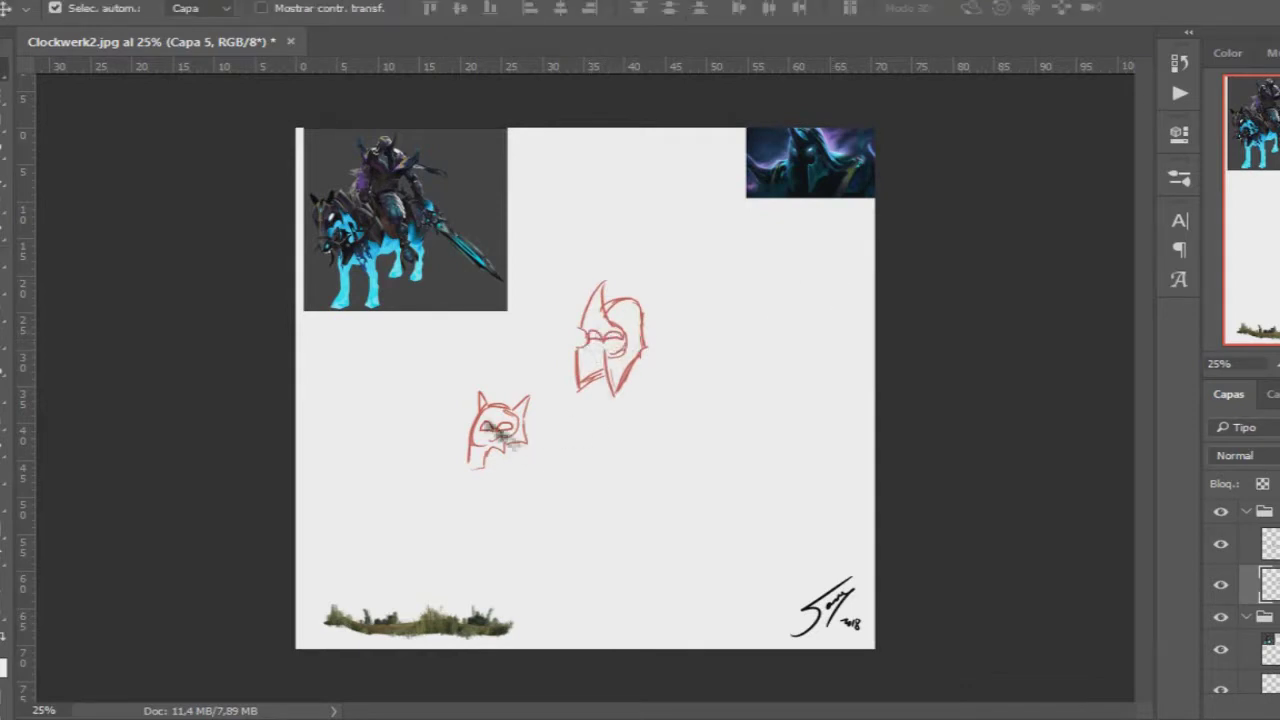
left_click_drag(531, 391, 552, 371)
key("Return")
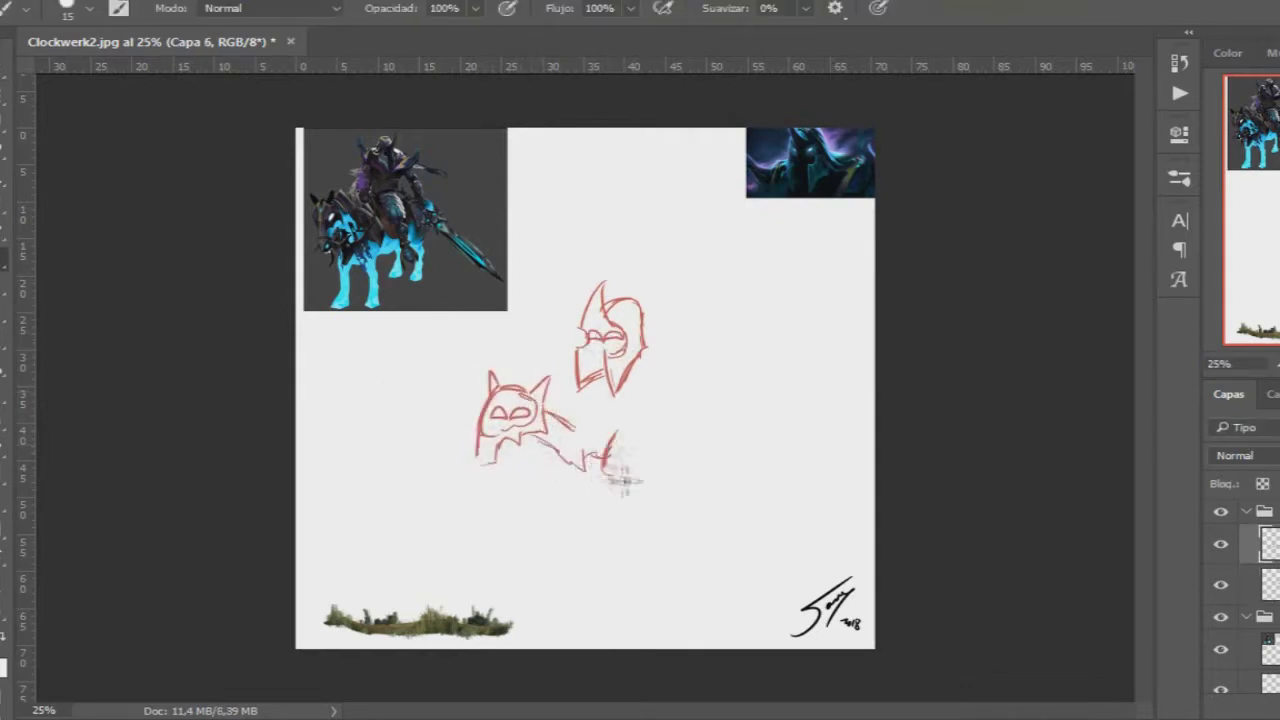
Shrink the knight reference image to a smaller size
left_click(405, 220, "ctrl")
key("ctrl+t")
left_click_drag(507, 310, 464, 278)
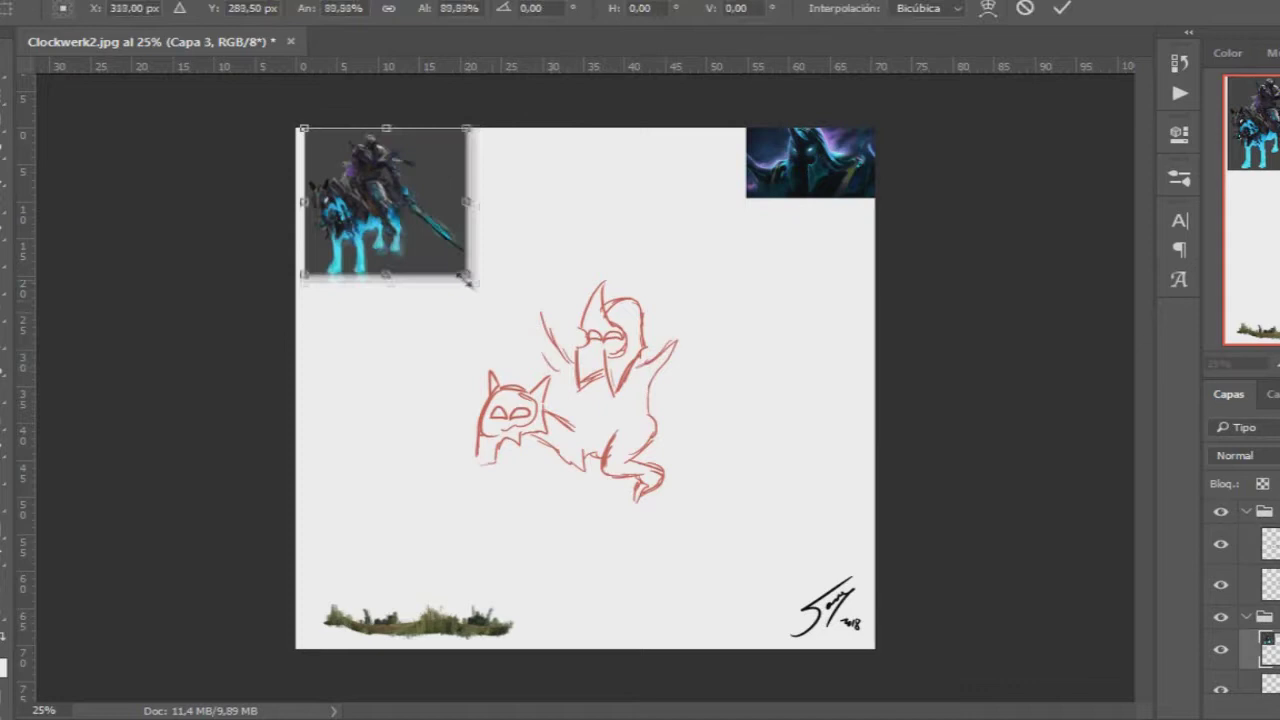
key("Return")
Sketch the raised sword, the rider's foot, the beast's tail and hind legs in red
left_click_drag(582, 266, 652, 220)
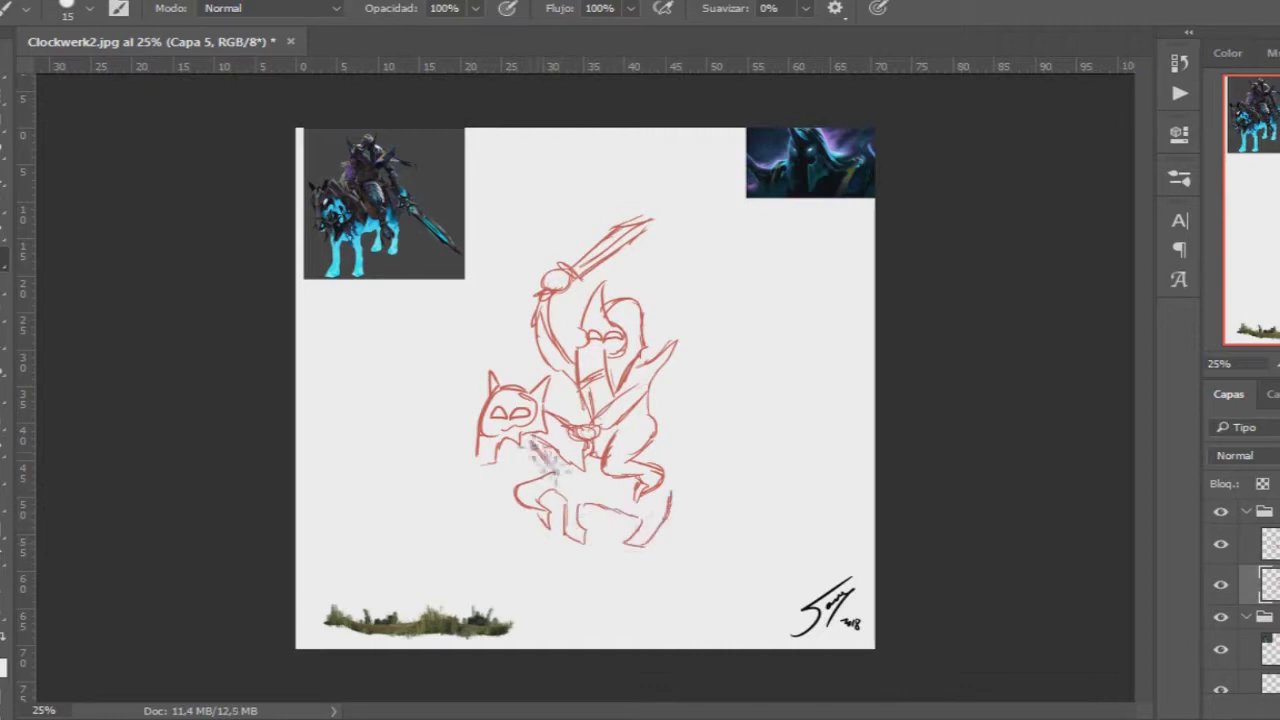
left_click_drag(640, 462, 680, 466)
mouse_move(632, 512)
left_mouse_down()
mouse_move(664, 565)
mouse_move(705, 575)
left_mouse_up()
key("ctrl+z")
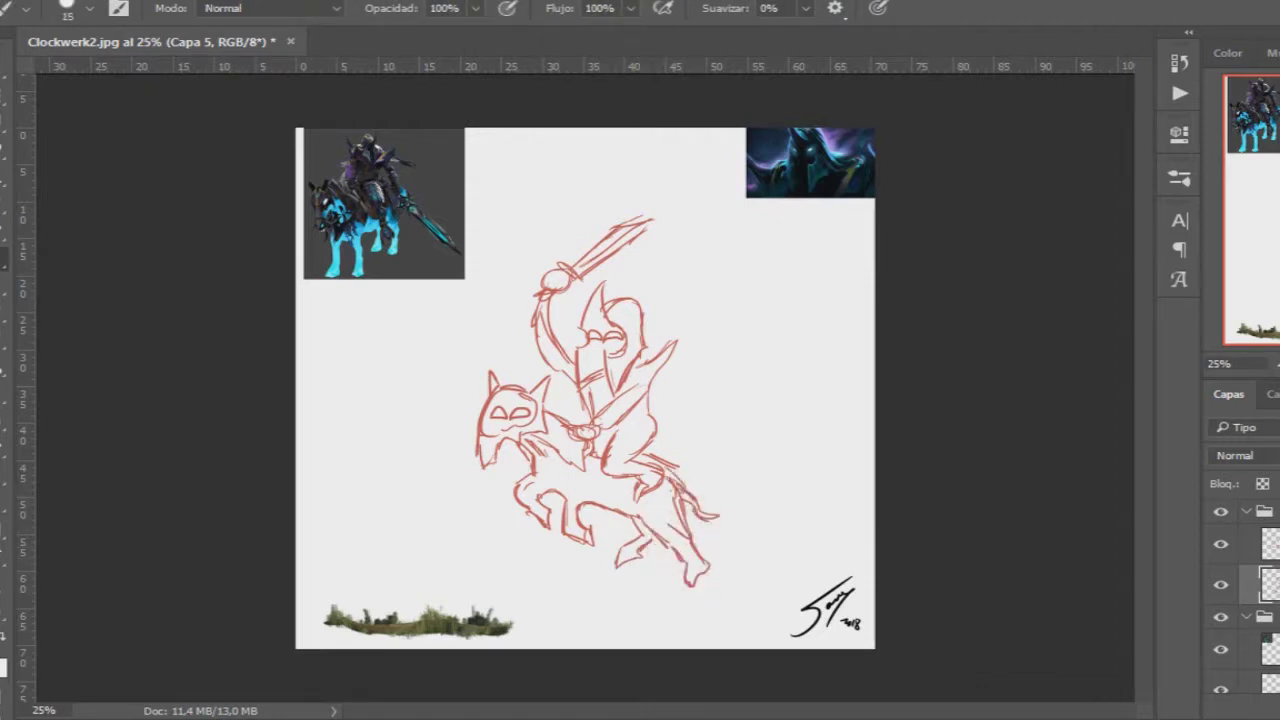
left_click_drag(690, 490, 720, 518)
left_click_drag(655, 520, 694, 566)
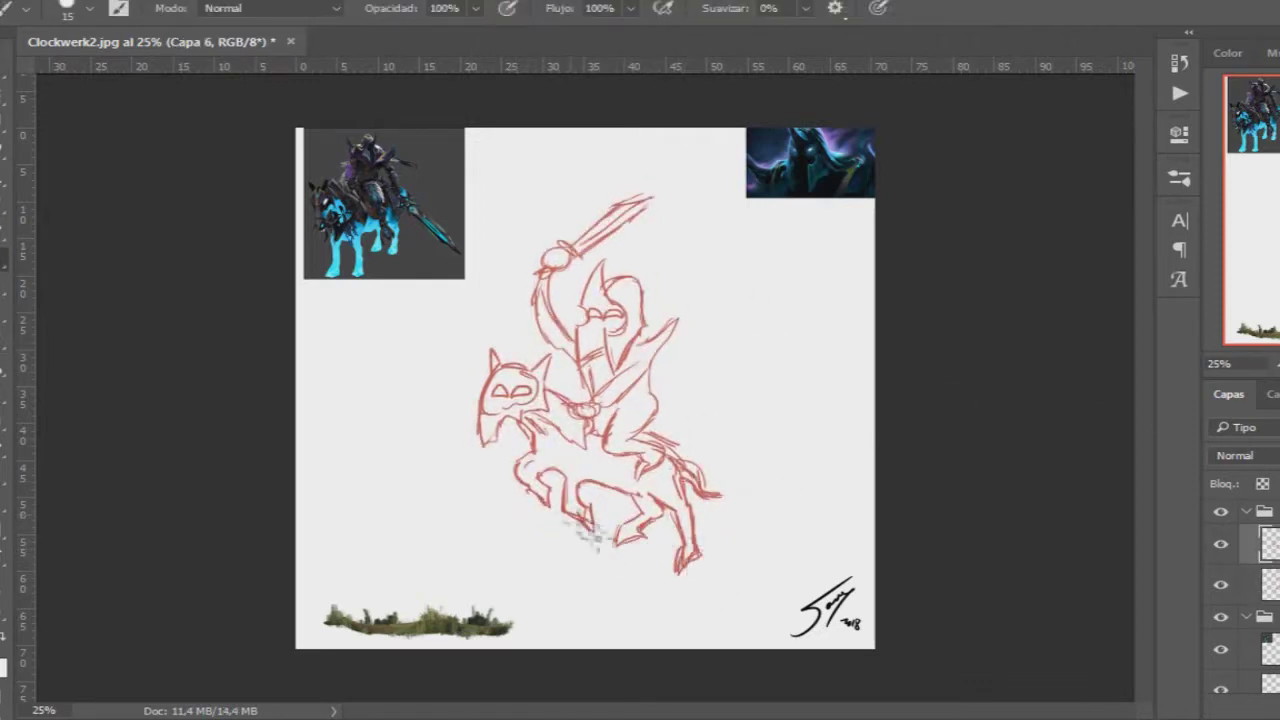
Delete the older sketch layer and redraw the beast's head around the eyes and jaw
key("alt+bracketleft")
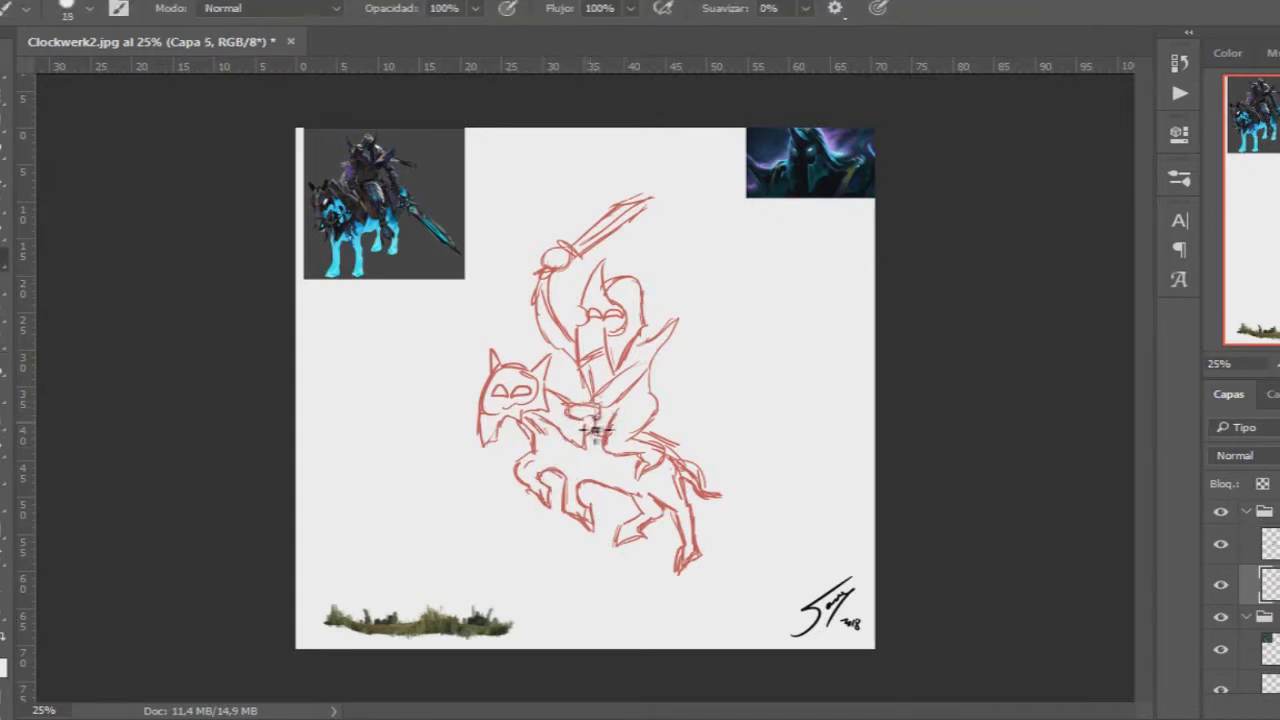
key("Delete")
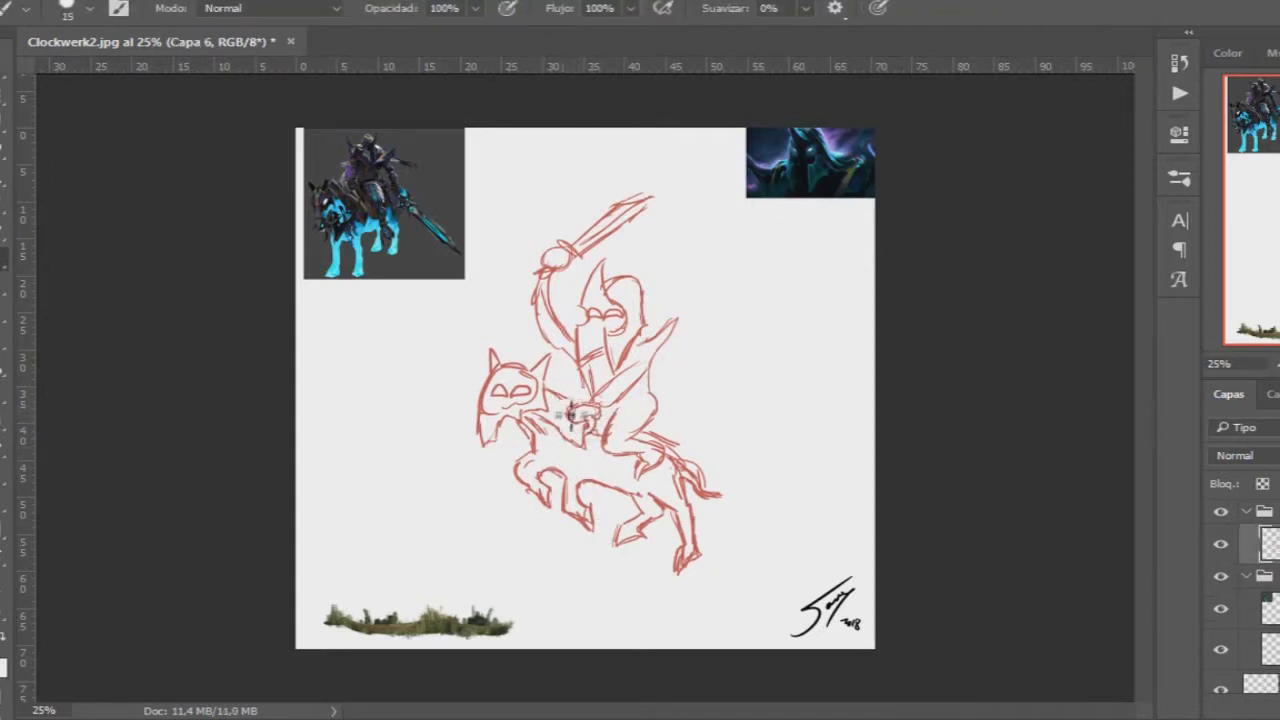
mouse_move(503, 391)
left_mouse_down()
mouse_move(515, 400)
mouse_move(500, 445)
left_mouse_up()
Clean up stray head lines, add a colour layer, and try then erase a grey chest stroke
key("e")
key("b")
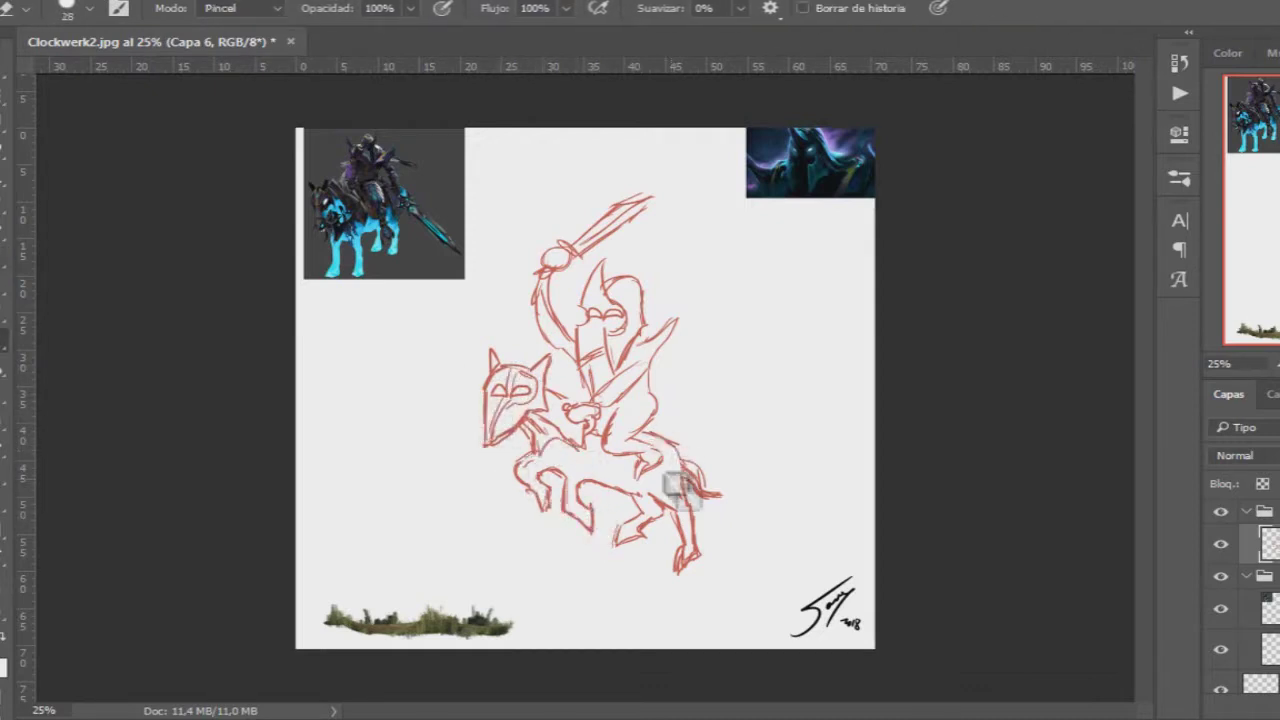
key("ctrl+shift+alt+n")
left_click(820, 182, "alt")
left_click_drag(638, 318, 628, 372)
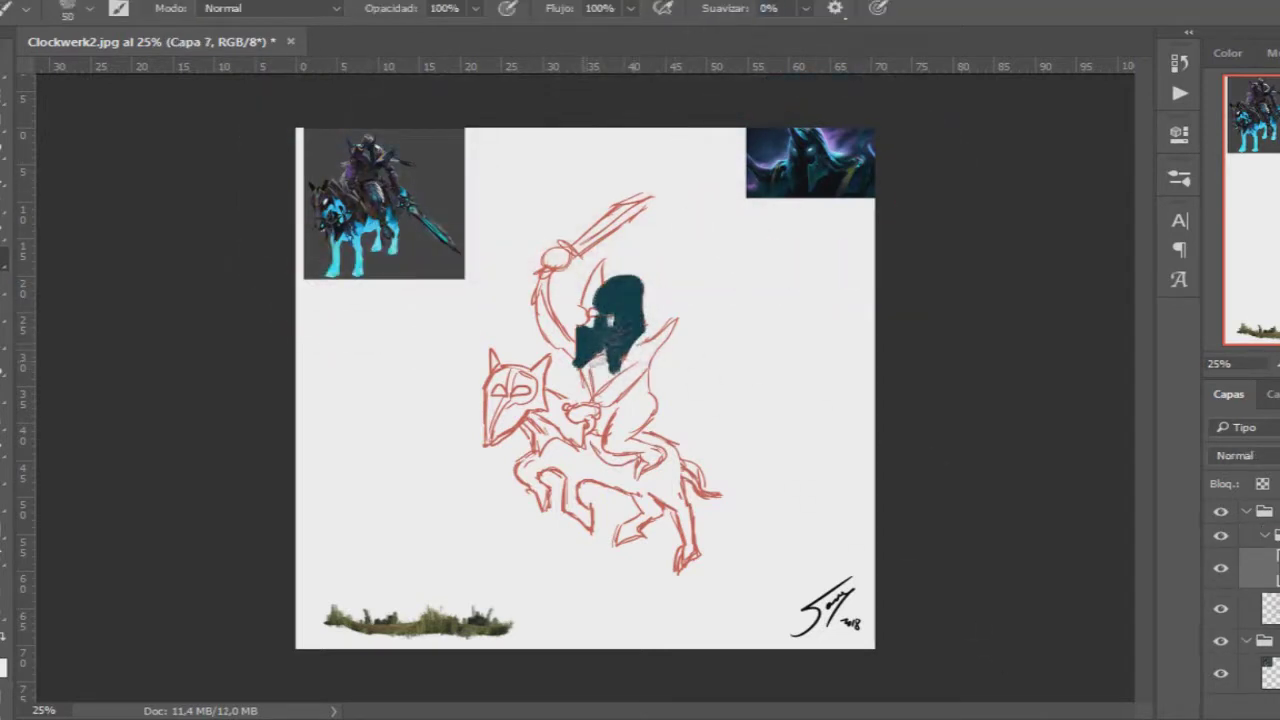
key("e")
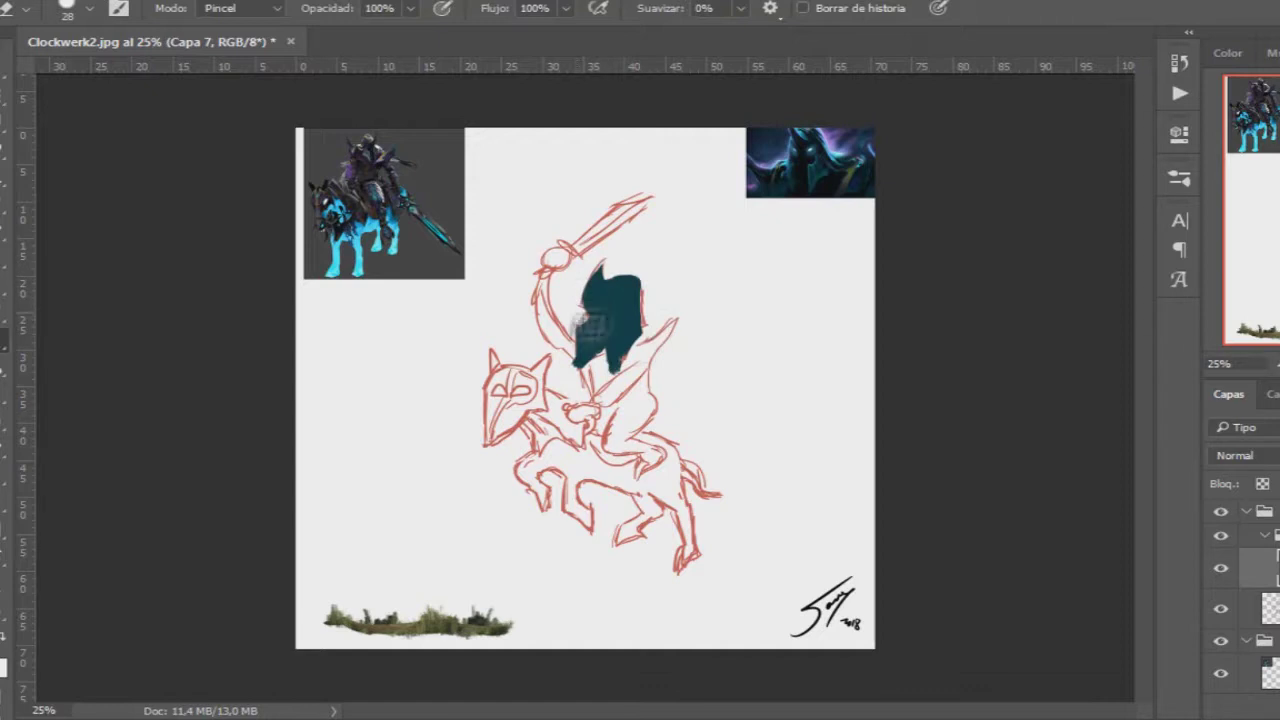
mouse_move(655, 340)
left_mouse_down()
mouse_move(640, 365)
mouse_move(650, 395)
left_mouse_up()
key("b")
Paint the helmet shape in textured teal sampled from the reference
left_click(814, 160, "alt")
left_click_drag(635, 300, 615, 275)
scroll(690, 305, "up", 3)
left_click(905, 205, "alt")
mouse_move(590, 420)
left_mouse_down()
mouse_move(520, 540)
mouse_move(620, 500)
left_mouse_up()
left_click_drag(560, 400, 610, 430)
left_click_drag(530, 380, 502, 497)
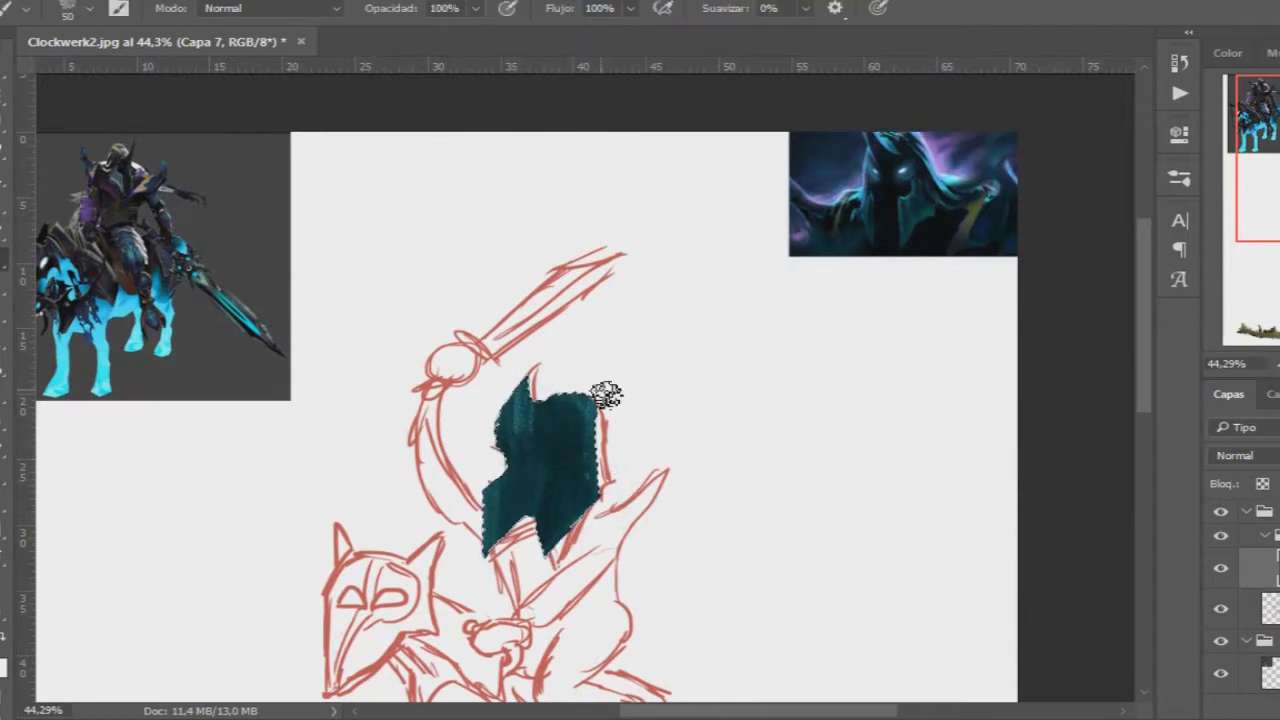
With a smaller brush, sample dark visor colours and paint glowing white eyes on a new layer
key("bracketleft")
key("bracketleft")
key("bracketleft")
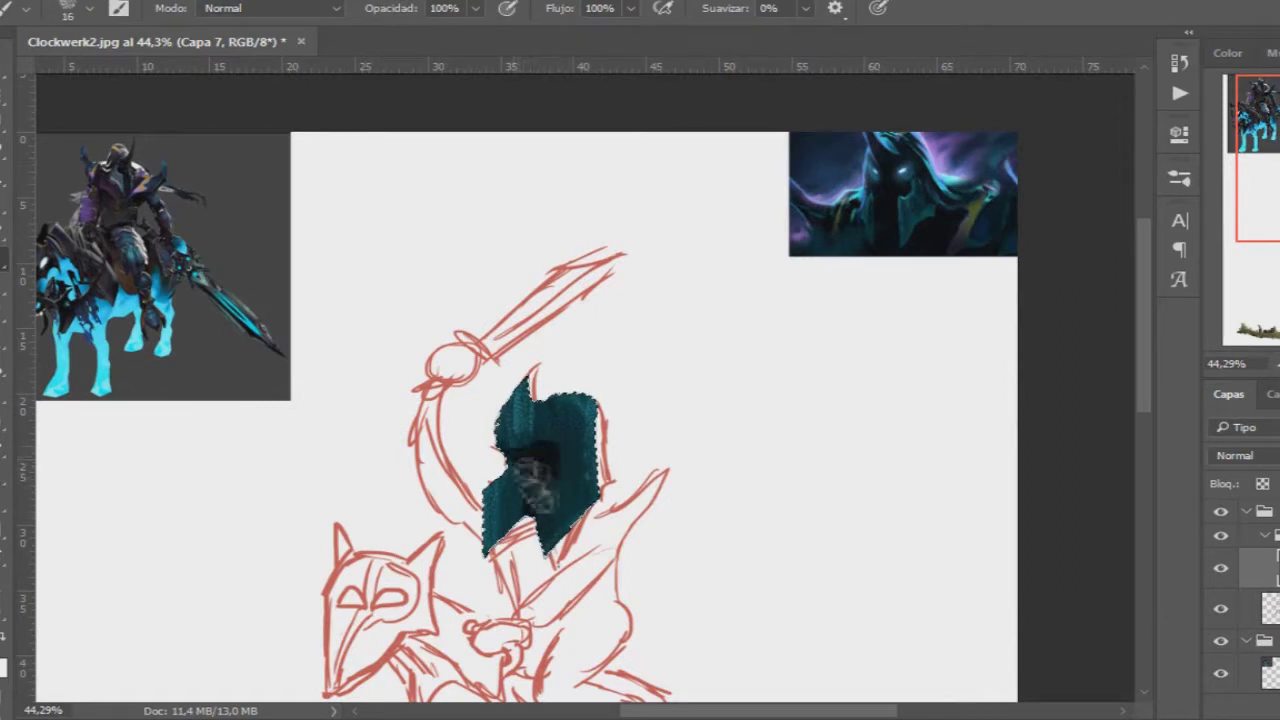
left_click(571, 434, "alt")
key("u")
key("b")
left_click(886, 160, "alt")
scroll(557, 471, "up", 5)
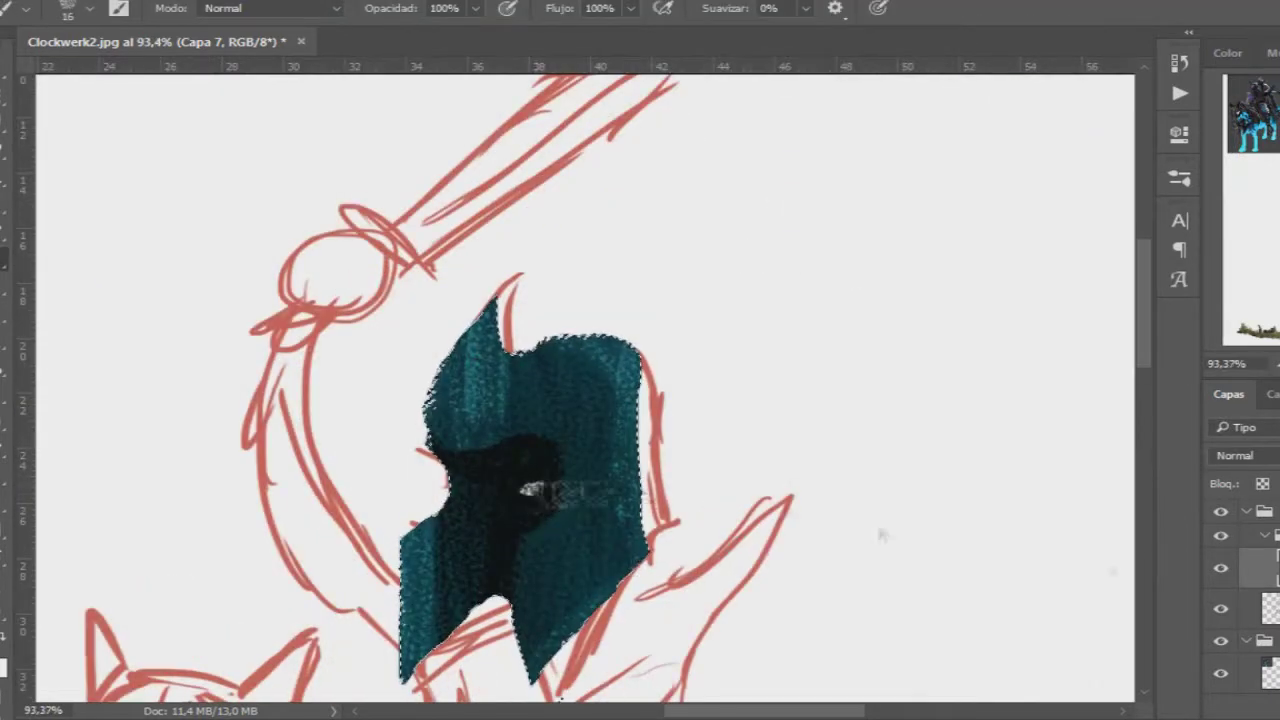
key("ctrl+shift+n")
mouse_move(458, 482)
left_mouse_down()
mouse_move(550, 482)
mouse_move(548, 522)
left_mouse_up()
key("ctrl+shift+n")
scroll(529, 533, "down", 5)
Sample reference and helmet colours, then select the helmet's paint layer for adjustment
left_click(930, 190, "alt")
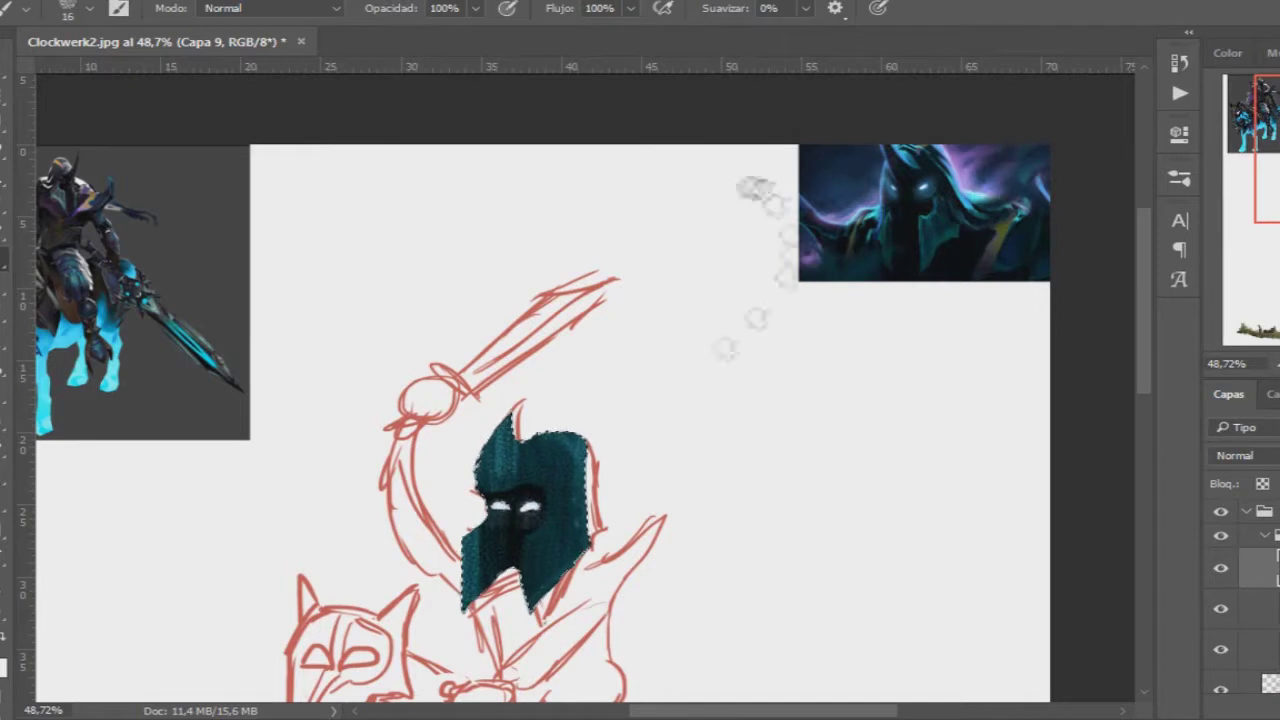
scroll(628, 471, "down", 2)
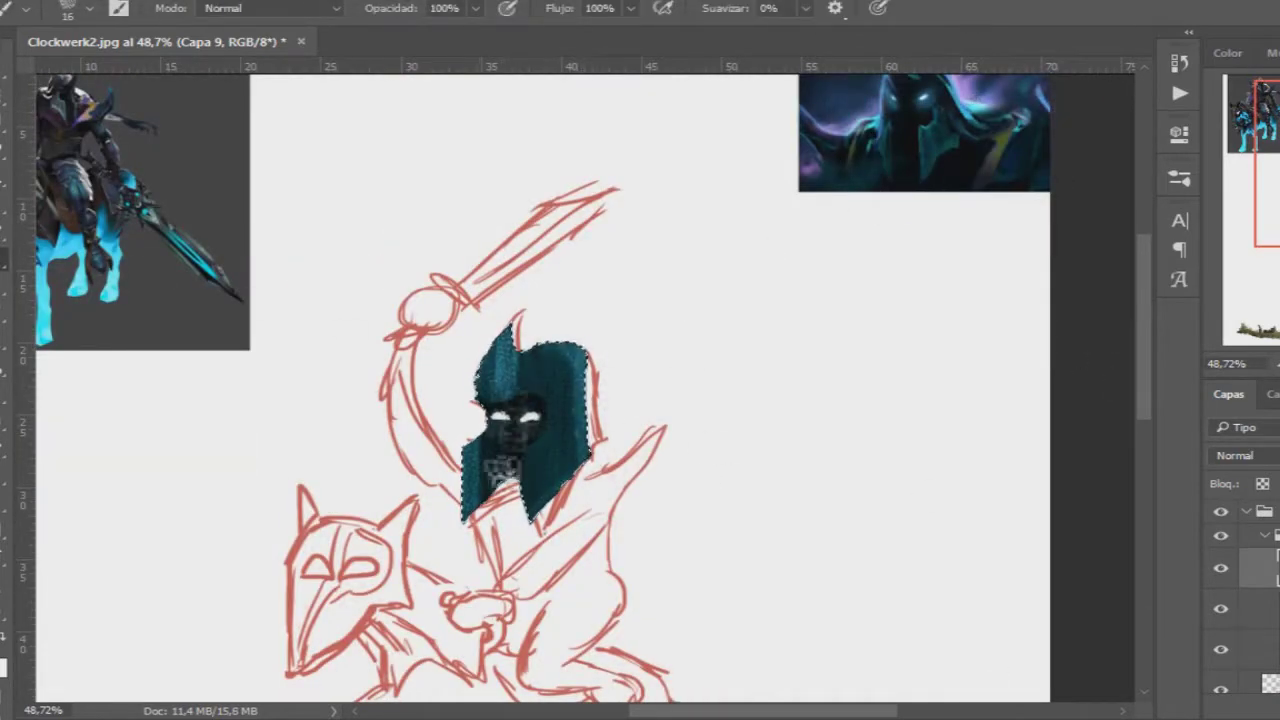
left_click(503, 368, "alt")
key("m")
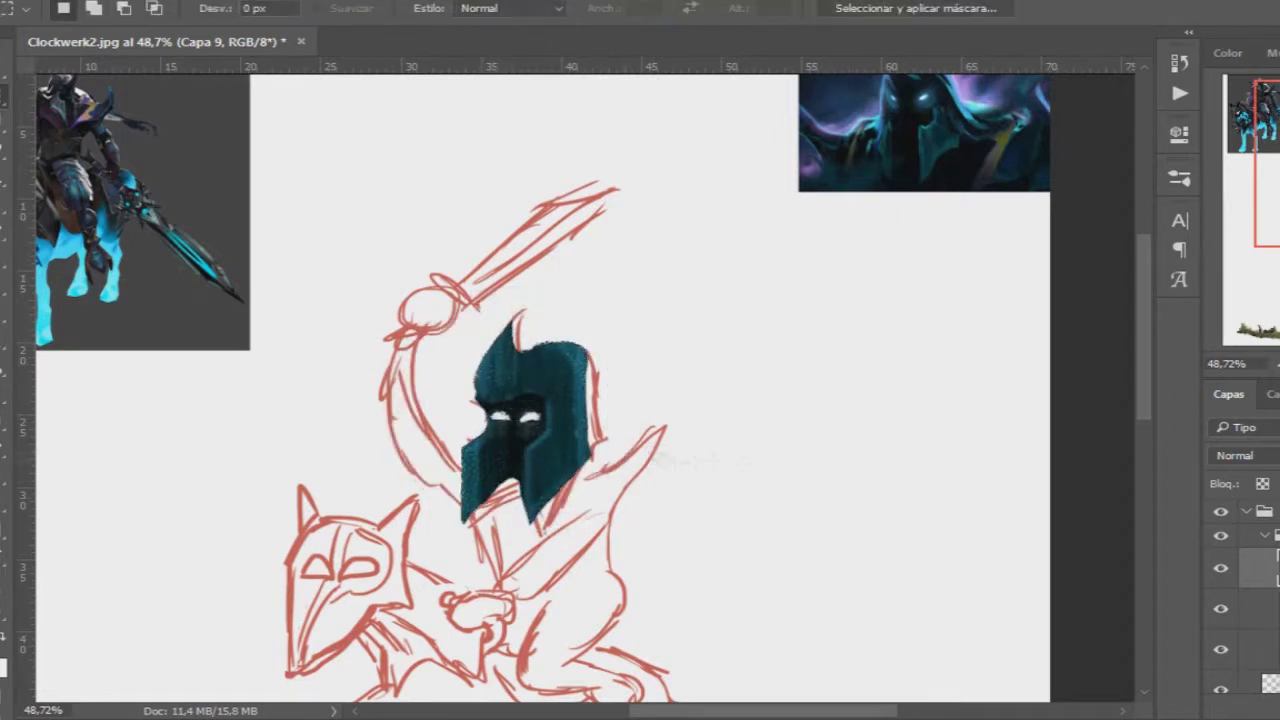
left_click(1250, 649)
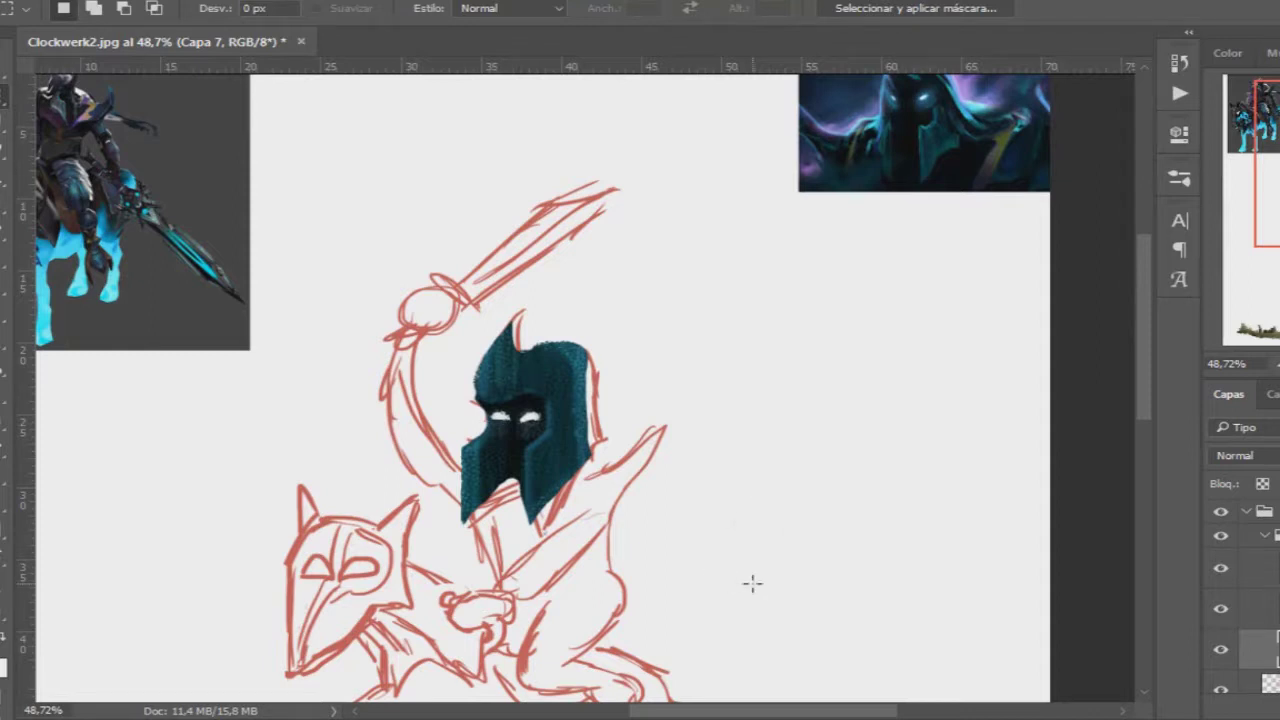
key("v")
scroll(700, 491, "down", 1)
left_click(597, 295)
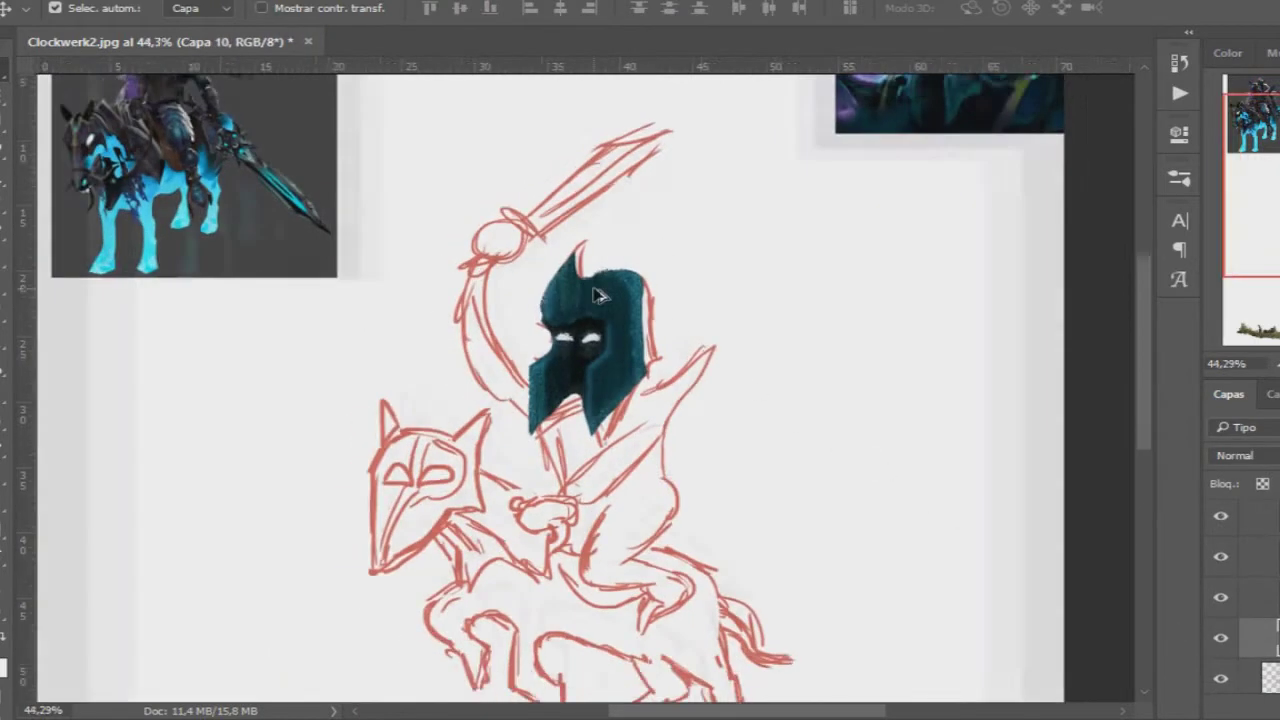
Paint teal cape from the helmet toward the right arm and erase the excess
key("b")
scroll(610, 380, "down", 1)
left_click(594, 403, "alt")
mouse_move(612, 440)
left_mouse_down()
mouse_move(688, 400)
mouse_move(640, 490)
left_mouse_up()
left_click_drag(570, 380, 560, 460)
key("e")
left_click_drag(705, 390, 690, 420)
Extend the cloak downward with broader strokes and speckled lighter shading
key("b")
left_click_drag(540, 430, 600, 515)
left_click_drag(650, 450, 580, 525)
left_click(590, 410, "alt")
left_click_drag(540, 425, 600, 535)
key("bracketright")
key("bracketright")
key("bracketright")
mouse_move(540, 440)
left_mouse_down()
mouse_move(600, 525)
mouse_move(655, 530)
left_mouse_up()
mouse_move(545, 380)
left_mouse_down()
mouse_move(500, 450)
mouse_move(640, 520)
mouse_move(560, 390)
left_mouse_up()
left_click_drag(660, 450, 640, 490)
mouse_move(600, 400)
left_mouse_down()
mouse_move(650, 470)
mouse_move(745, 455)
left_mouse_up()
key("ctrl+d")
On a new layer, paint both arms in black, the left curving up to the sword
key("ctrl+shift+alt+n")
left_click_drag(660, 428, 745, 455)
key("e")
key("b")
left_click_drag(492, 320, 540, 430)
left_click_drag(470, 360, 545, 430)
left_click_drag(665, 425, 742, 482)
key("e")
key("b")
Texture the selected arms in dark and lighter teal, then paint a light grey hand on a new layer
left_click(893, 178, "alt")
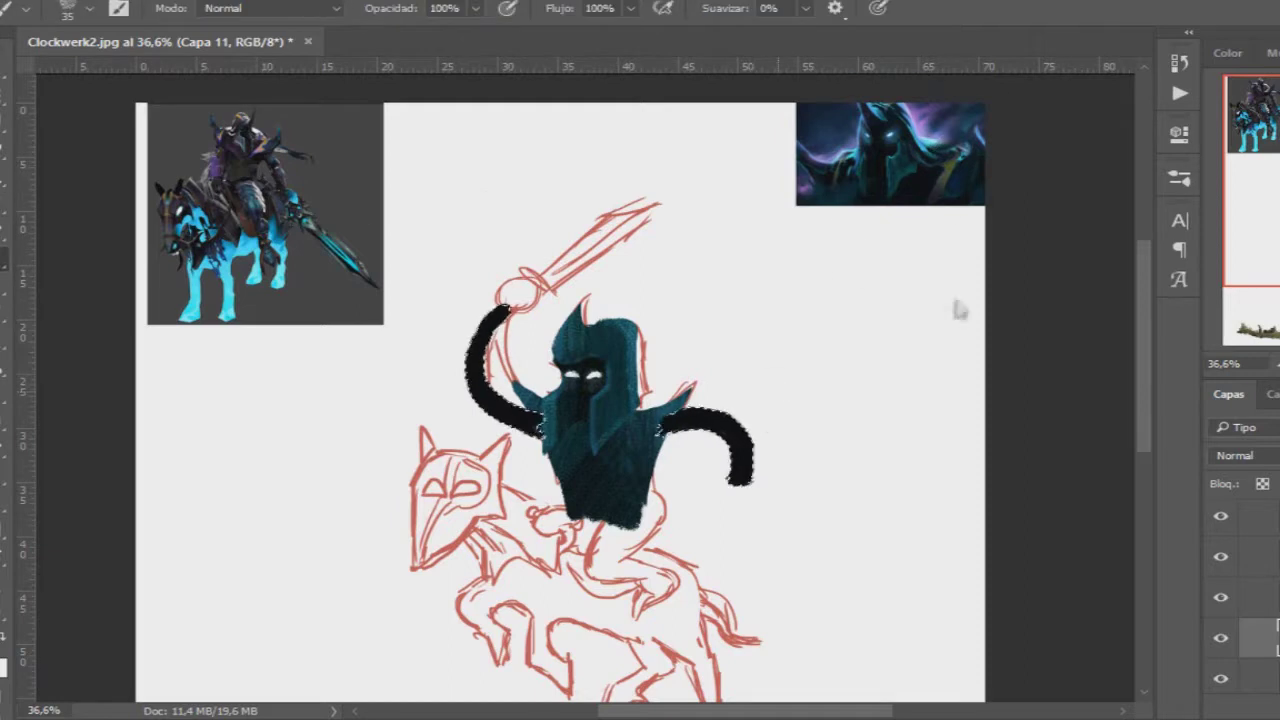
left_click_drag(480, 320, 540, 425)
mouse_move(665, 420)
left_mouse_down()
mouse_move(745, 480)
mouse_move(660, 420)
left_mouse_up()
left_click_drag(470, 320, 540, 430)
left_click_drag(665, 420, 745, 480)
left_click_drag(560, 470, 550, 390)
key("ctrl+d")
key("ctrl+shift+alt+n")
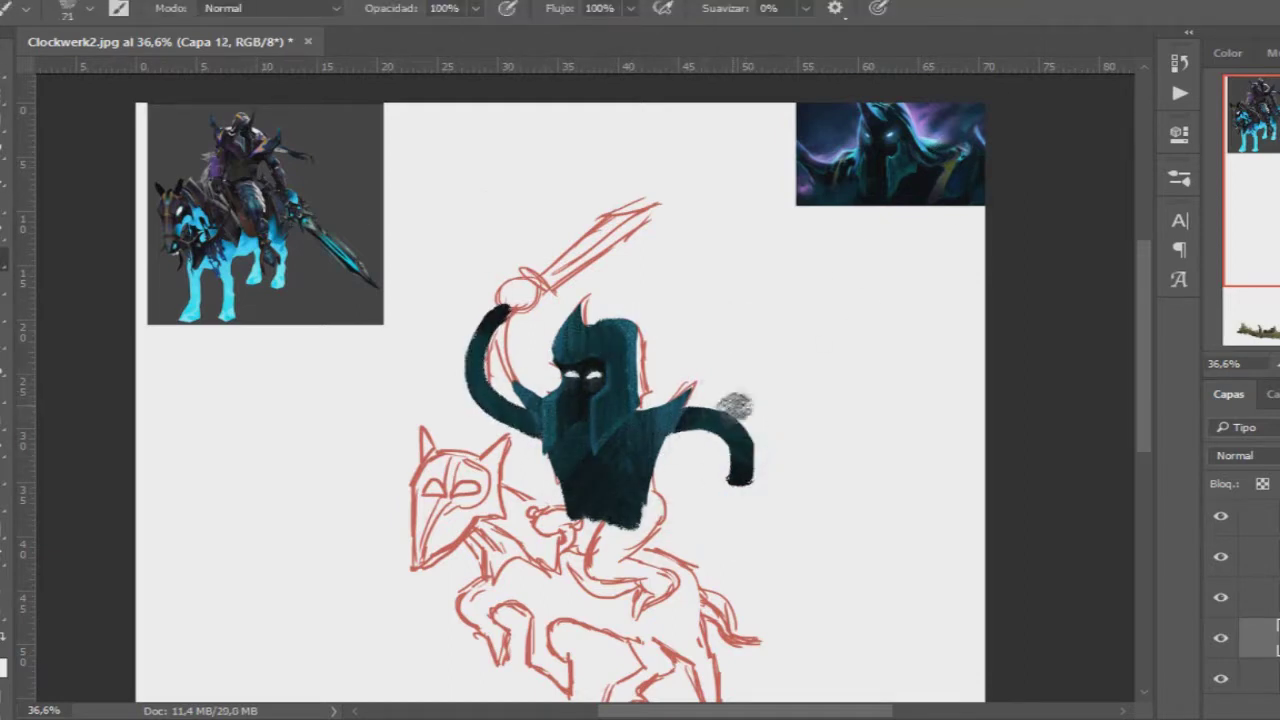
mouse_move(765, 500)
left_mouse_down()
mouse_move(742, 493)
mouse_move(738, 530)
left_mouse_up()
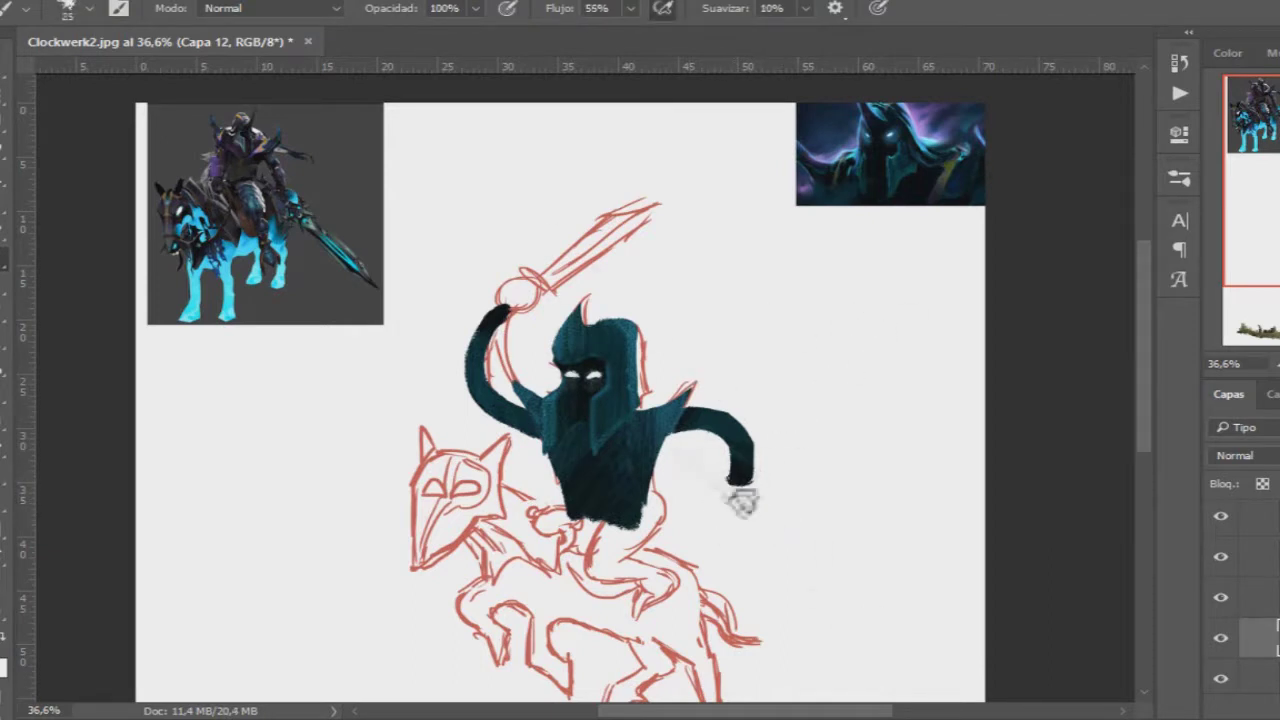
Paint a grey fist at the hilt and repaint the blade as a thin dark stroke with a sharp tip
mouse_move(546, 316)
left_mouse_down()
mouse_move(522, 306)
mouse_move(571, 214)
left_mouse_up()
left_click(300, 257, "alt")
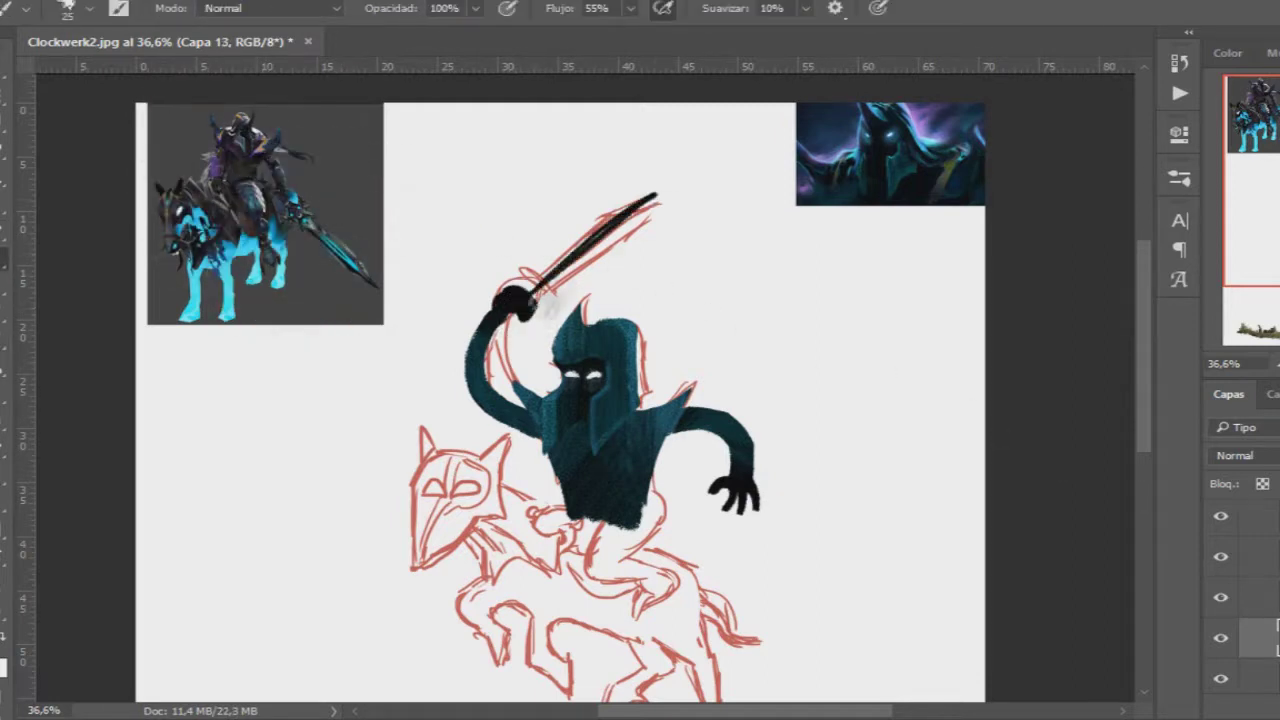
key("r")
left_click_drag(700, 250, 480, 250)
mouse_move(472, 390)
left_mouse_down()
mouse_move(462, 232)
mouse_move(484, 385)
left_mouse_up()
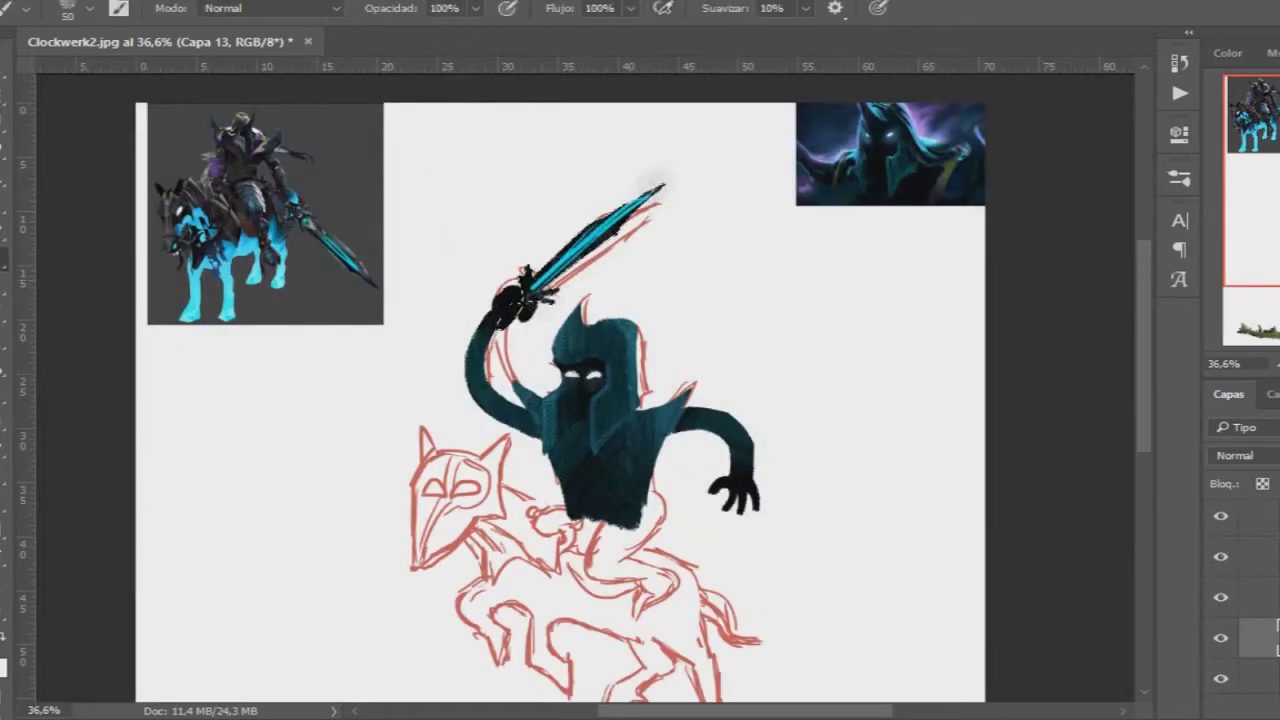
Darken the rider's lower body, paint the dark cloak over the beast's neck, and add the leg
left_click_drag(665, 430, 615, 485)
left_click_drag(640, 400, 600, 490)
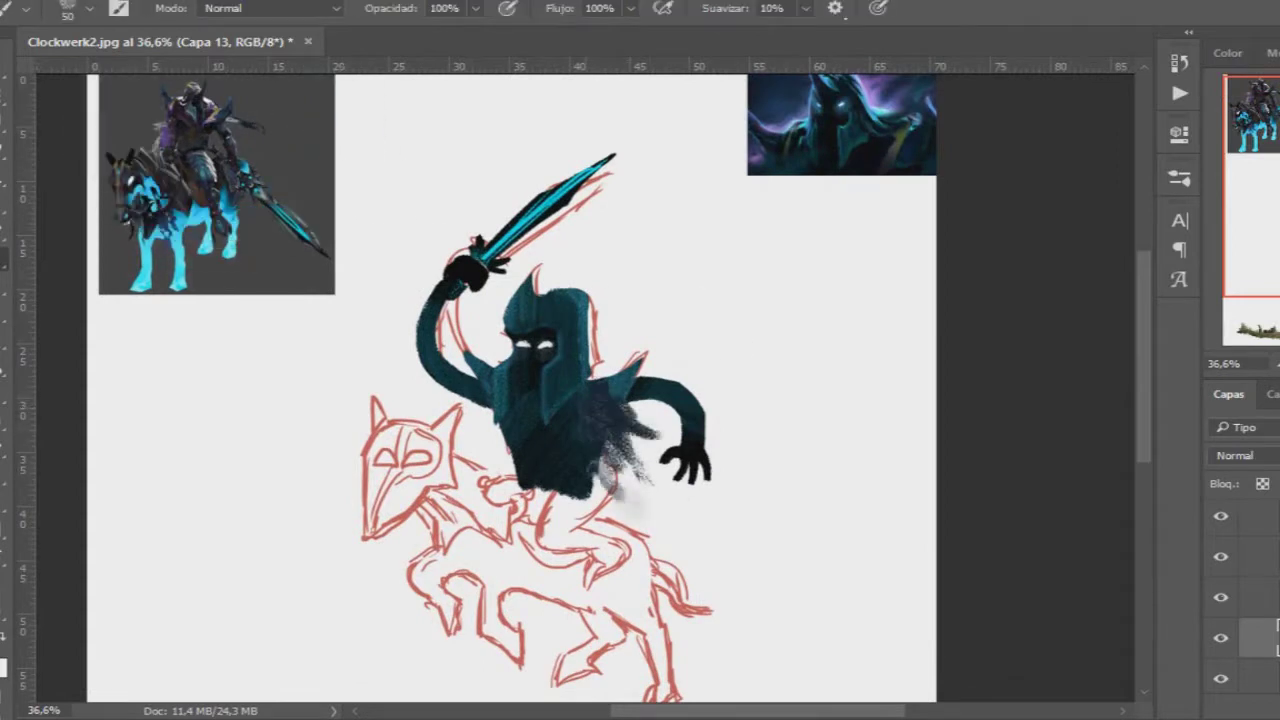
left_click_drag(455, 410, 410, 470)
mouse_move(480, 365)
left_mouse_down()
mouse_move(400, 460)
mouse_move(380, 445)
mouse_move(500, 450)
left_mouse_up()
mouse_move(500, 400)
left_mouse_down()
mouse_move(560, 480)
mouse_move(545, 420)
mouse_move(560, 490)
left_mouse_up()
key("e")
key("b")
Enlarge the rider's leg and foot and resize the torso layer
mouse_move(555, 430)
left_mouse_down()
mouse_move(590, 490)
mouse_move(600, 480)
left_mouse_up()
left_click(535, 287, "ctrl")
key("ctrl+t")
key("Return")
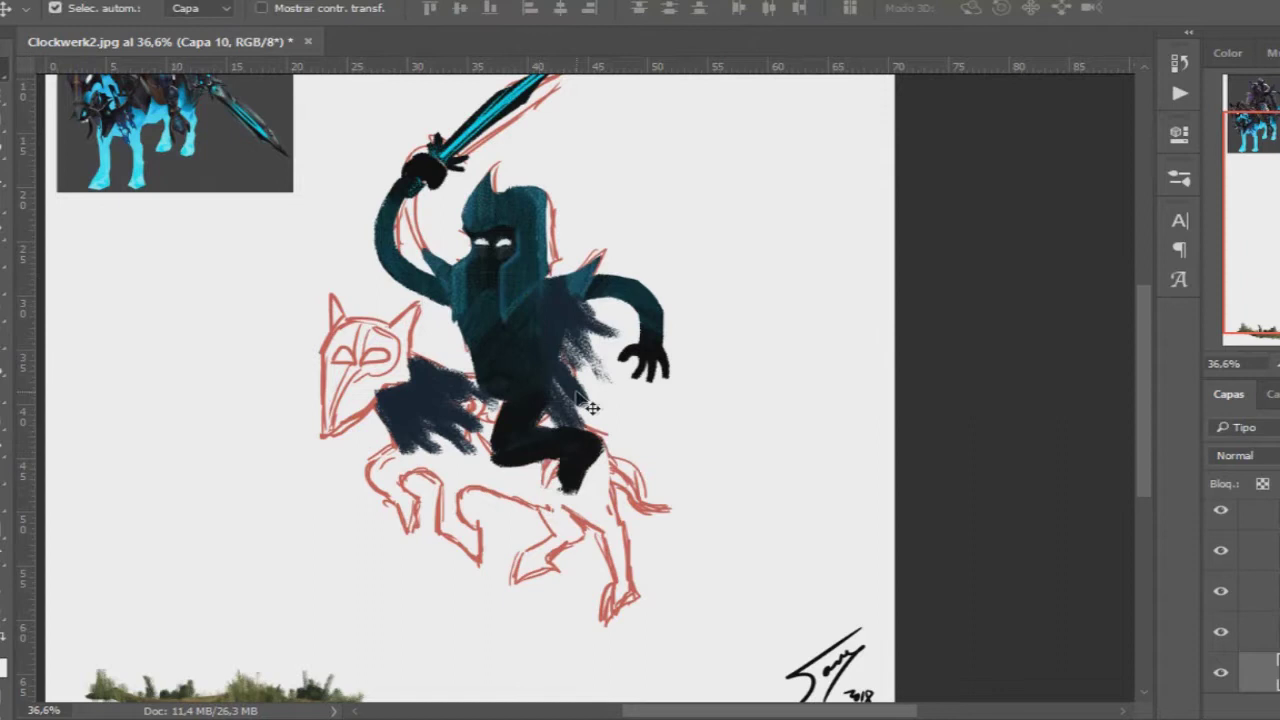
On a new layer, fill the beast's body and legs in light blue under the torso
key("ctrl+shift+alt+n")
key("b")
mouse_move(470, 405)
left_mouse_down()
mouse_move(490, 465)
mouse_move(600, 490)
left_mouse_up()
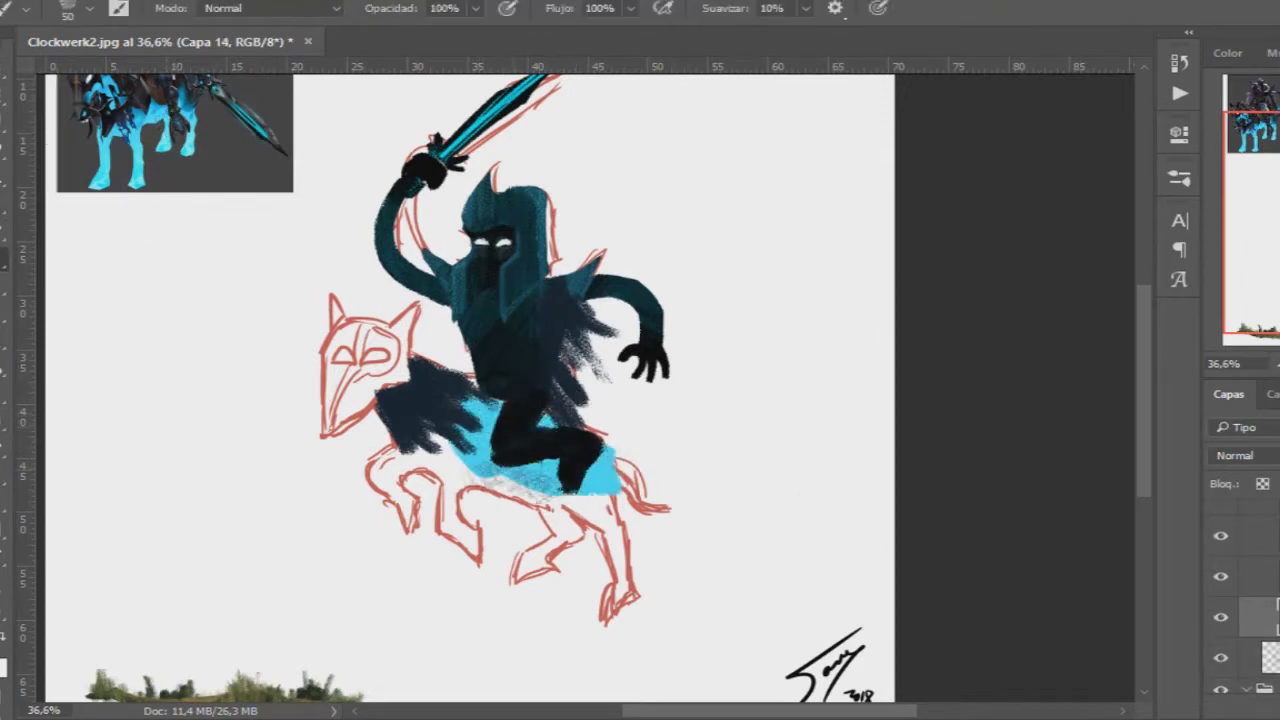
left_click_drag(500, 470, 480, 560)
left_click_drag(540, 480, 630, 600)
mouse_move(620, 500)
left_mouse_down()
mouse_move(460, 470)
mouse_move(400, 505)
mouse_move(395, 540)
left_mouse_up()
key("ctrl+z")
mouse_move(470, 460)
left_mouse_down()
mouse_move(400, 480)
mouse_move(419, 508)
left_mouse_up()
key("ctrl+z")
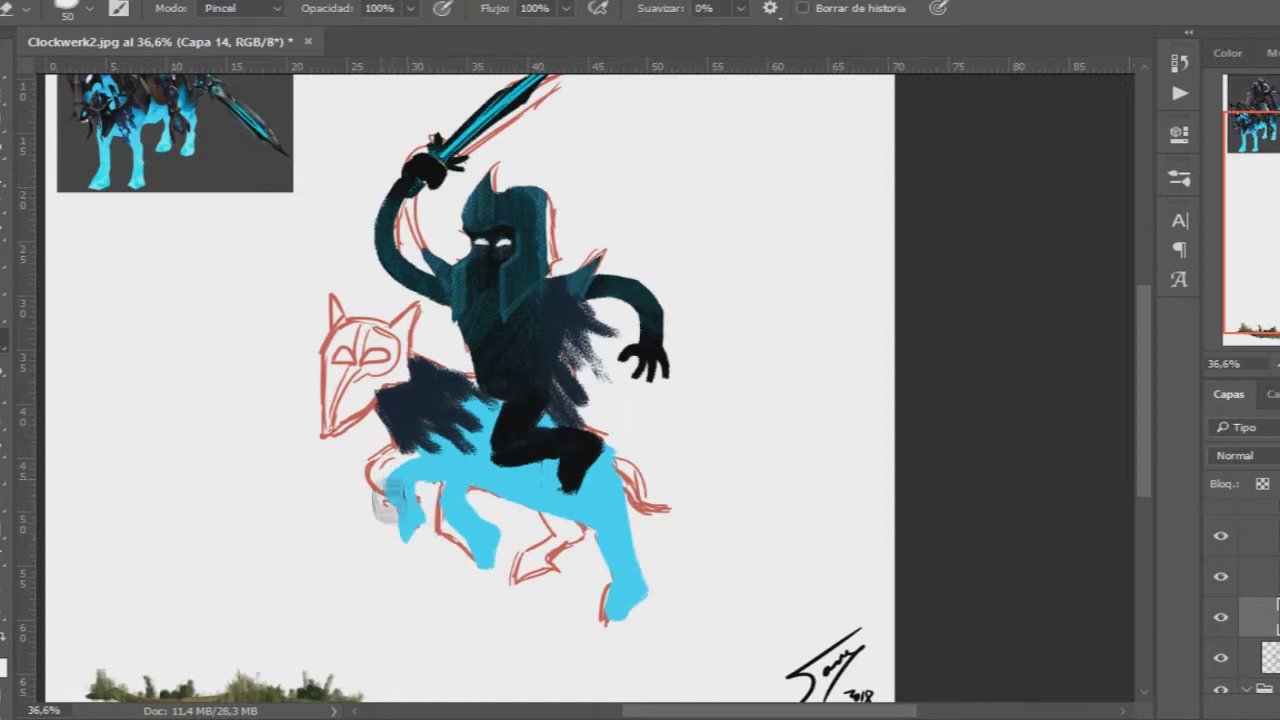
left_click_drag(540, 570, 600, 525)
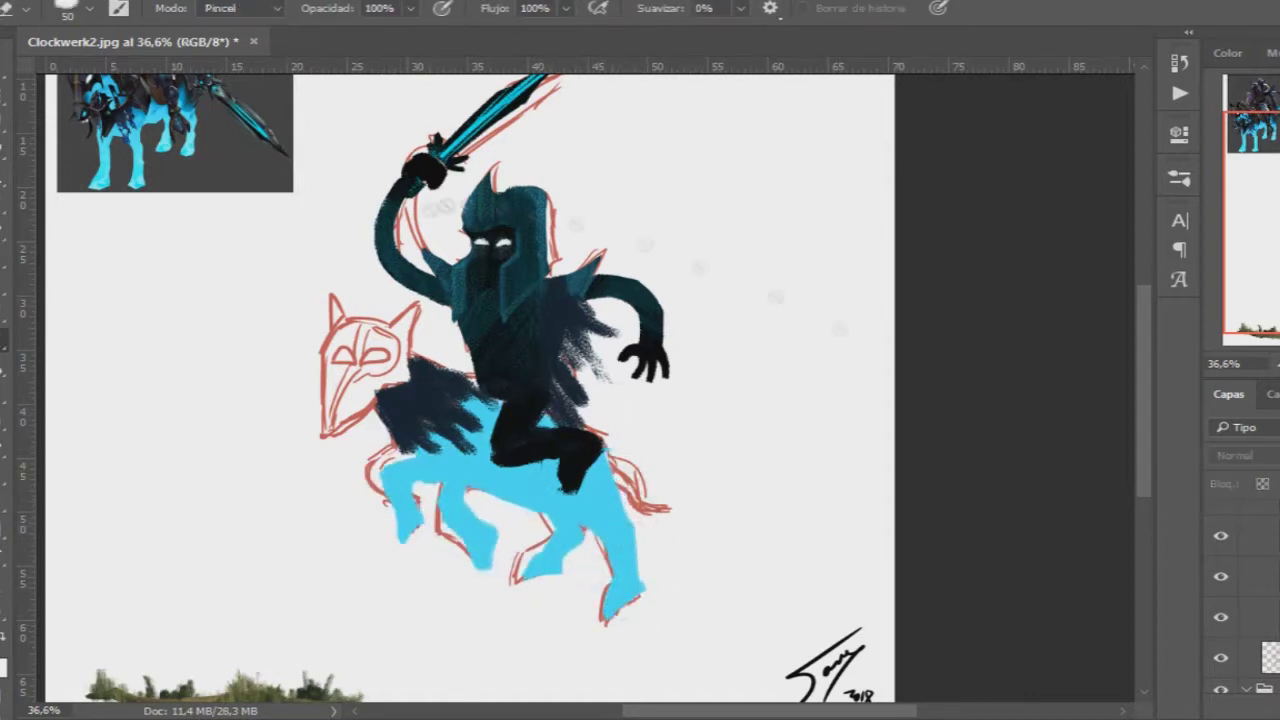
Select the beast's shape and paint reference-sampled darker blue over its body and belly
left_click(1258, 617, "ctrl")
left_click_drag(450, 400, 590, 440)
left_click(163, 134, "alt")
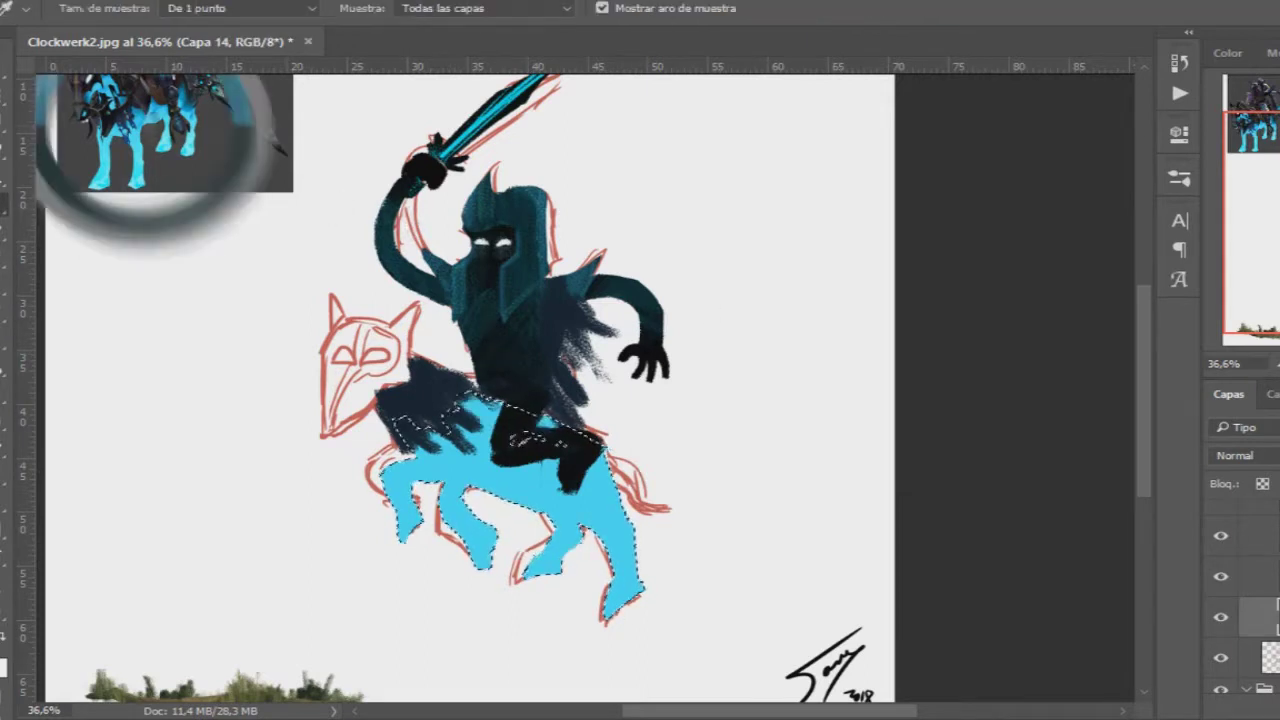
left_click_drag(500, 440, 590, 540)
left_click_drag(470, 560, 560, 510)
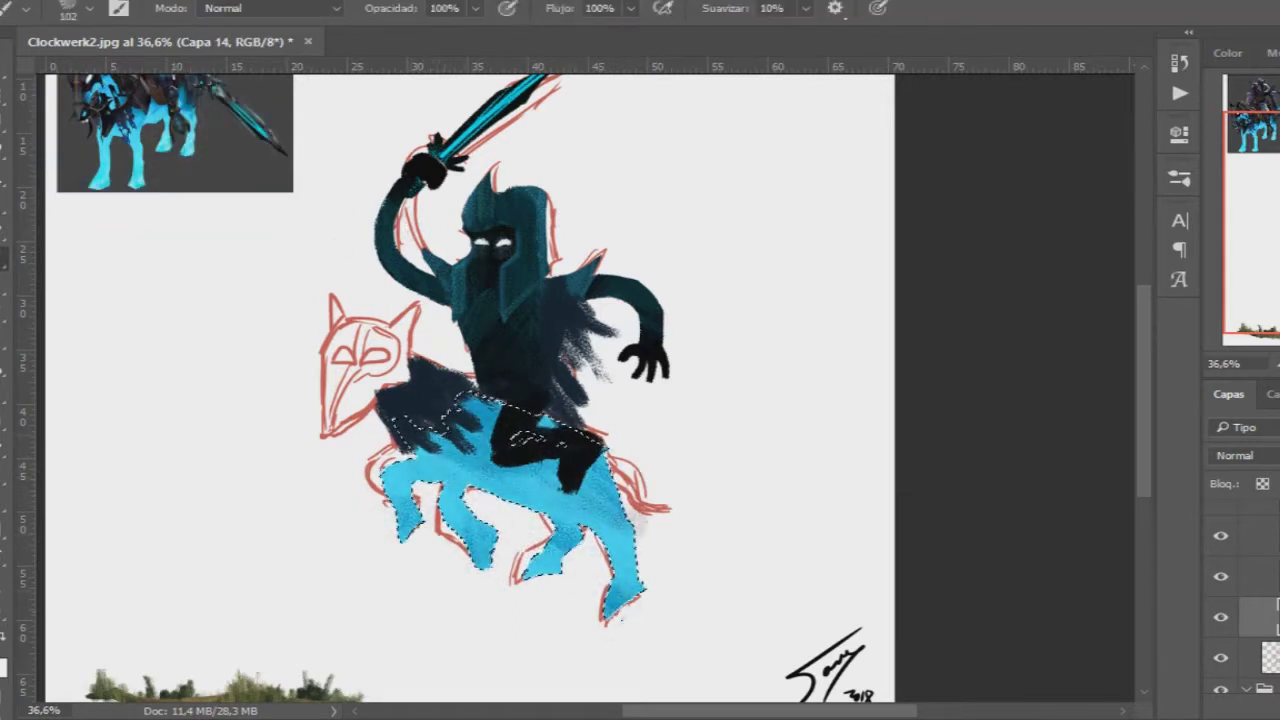
left_click_drag(500, 400, 516, 457)
Paint the beast's front leg and legs with lighter blues sampled from the reference
left_click(134, 157, "alt")
left_click_drag(430, 500, 600, 520)
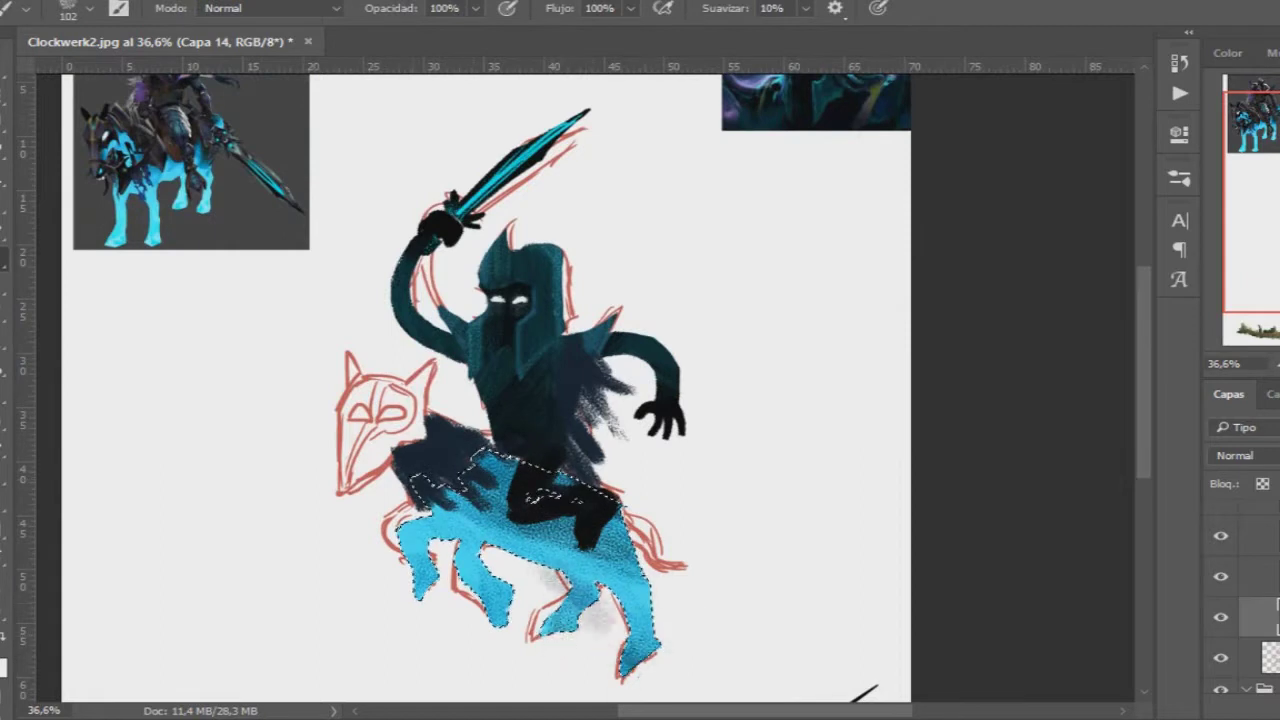
left_click_drag(580, 590, 650, 660)
mouse_move(540, 600)
left_mouse_down()
mouse_move(428, 605)
mouse_move(500, 590)
mouse_move(640, 660)
mouse_move(490, 622)
left_mouse_up()
left_click(180, 180, "alt")
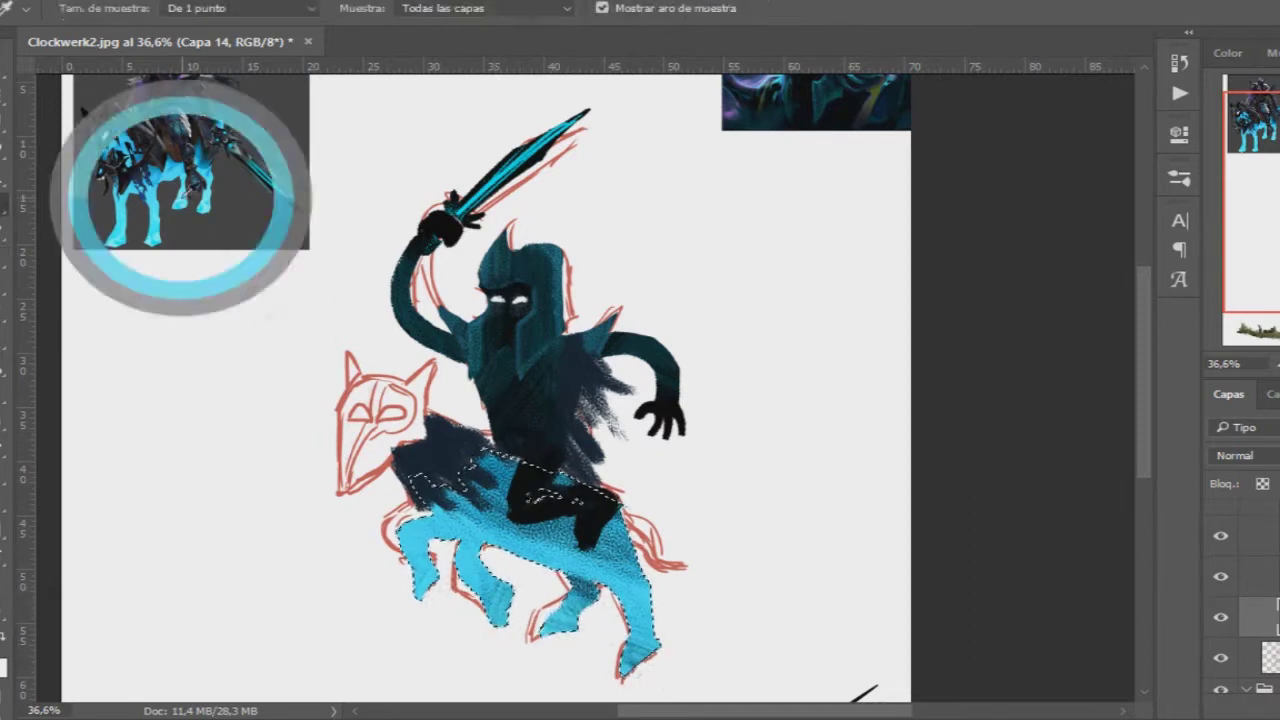
left_click_drag(420, 580, 640, 670)
Deselect, then paint a light-blue tail on a new layer behind the beast
key("l")
left_click(680, 555)
key("b")
key("e")
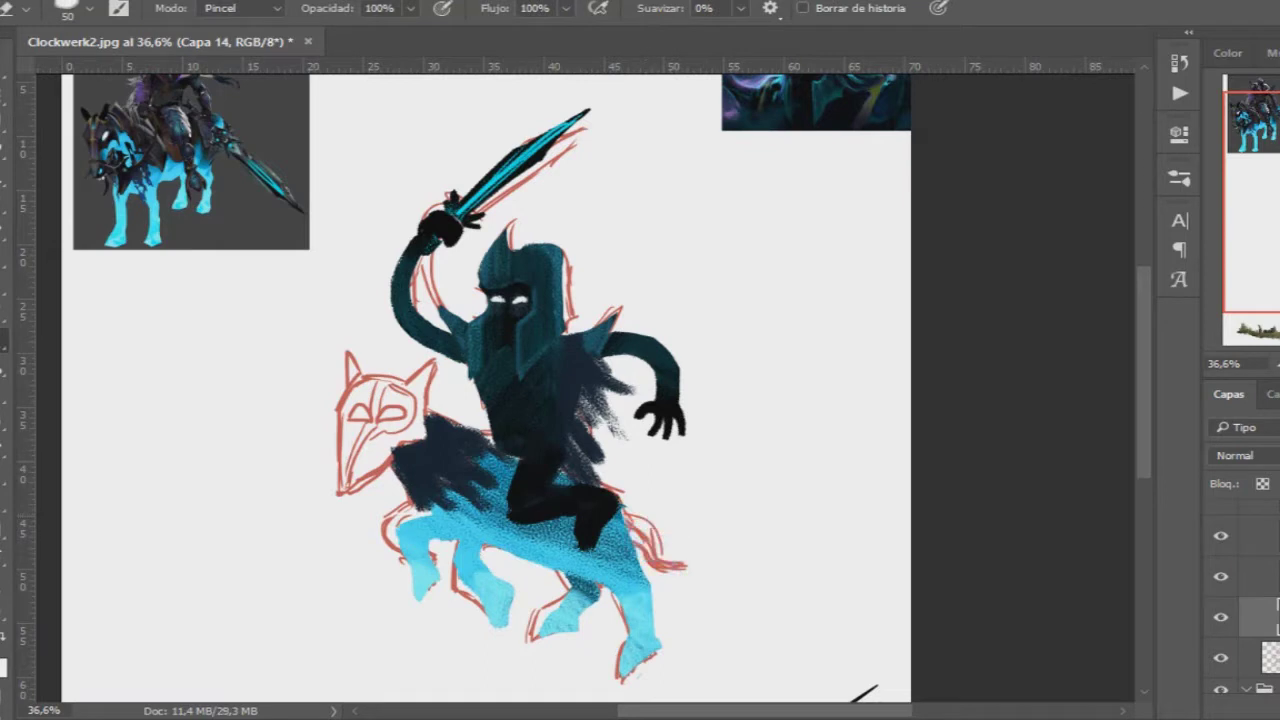
key("b")
key("ctrl+shift+alt+n")
left_click_drag(630, 510, 690, 562)
key("ctrl+bracketleft")
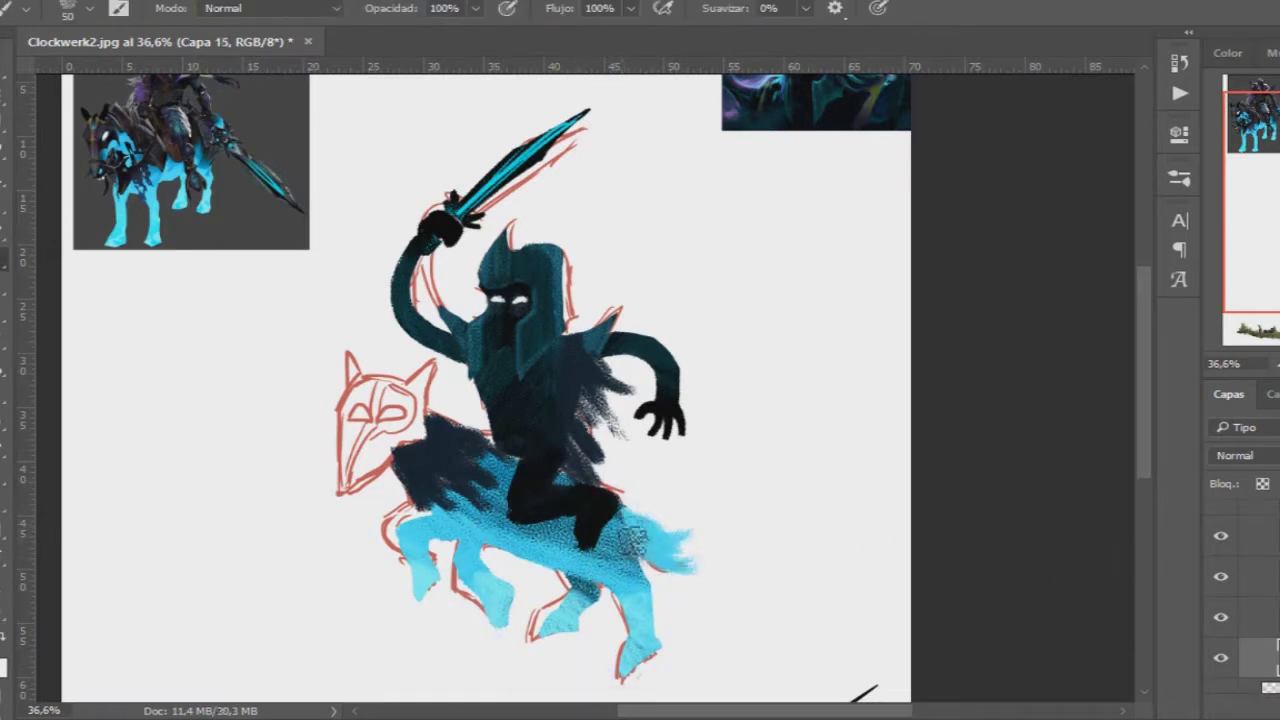
Paint the beast's head and ear dark on a new layer, then recolour it teal
key("v")
left_click(485, 472, "ctrl")
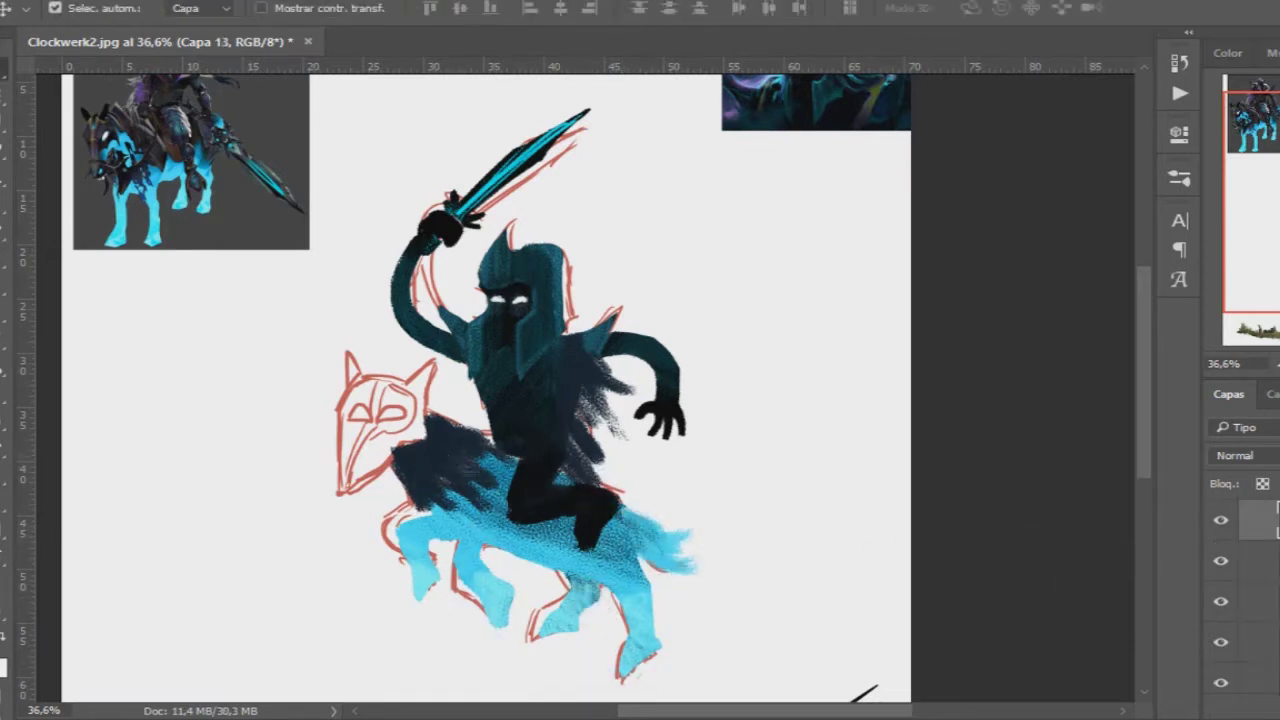
key("b")
key("ctrl+shift+alt+n")
left_click(155, 165, "alt")
left_click_drag(400, 400, 350, 480)
left_click_drag(367, 432, 385, 385)
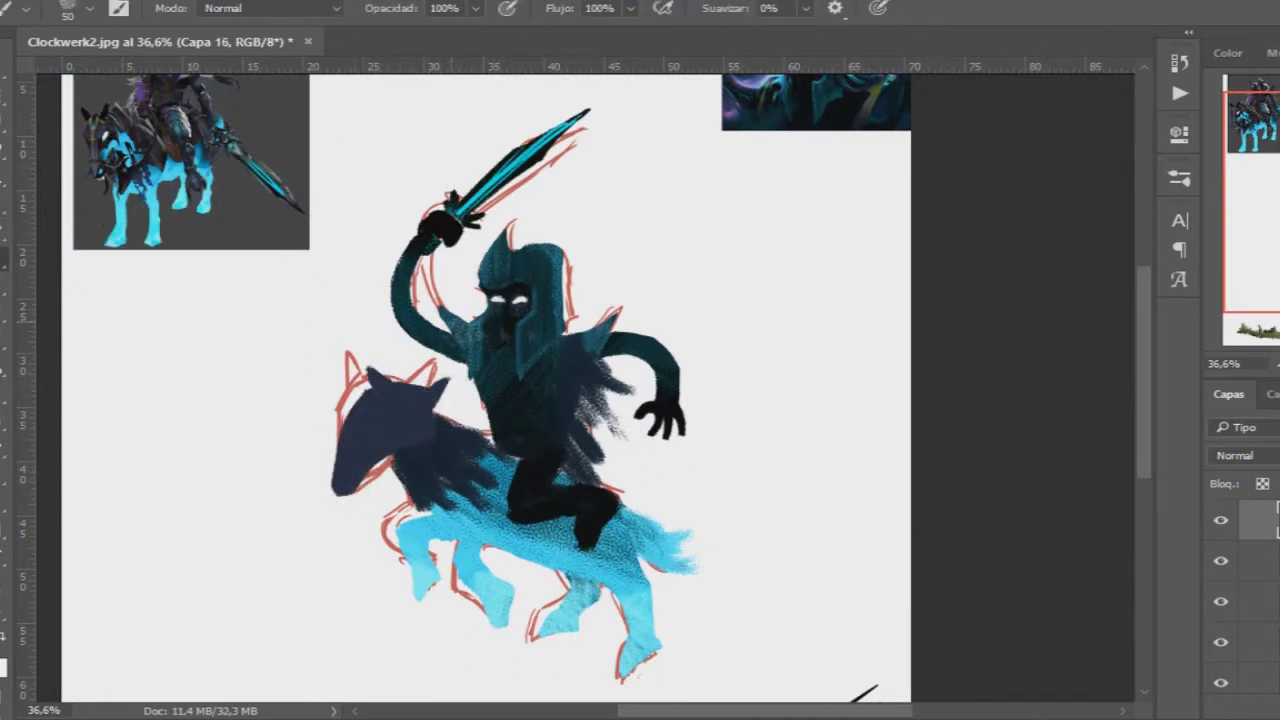
left_click(1258, 520, "ctrl")
left_click(543, 286, "alt")
left_click_drag(400, 400, 360, 470)
left_click(128, 182, "alt")
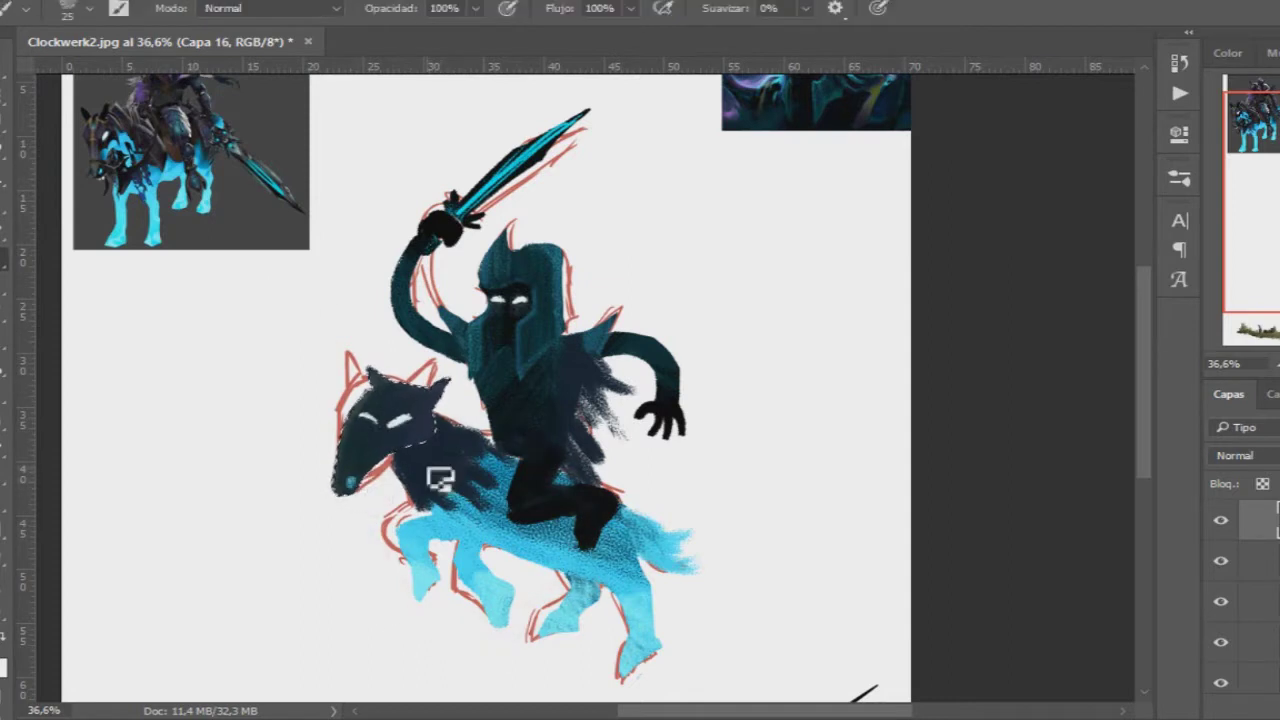
Darken the beast's neck, the rider's saddle area and the wolf head with a sampled dark colour
key("alt+bracketleft")
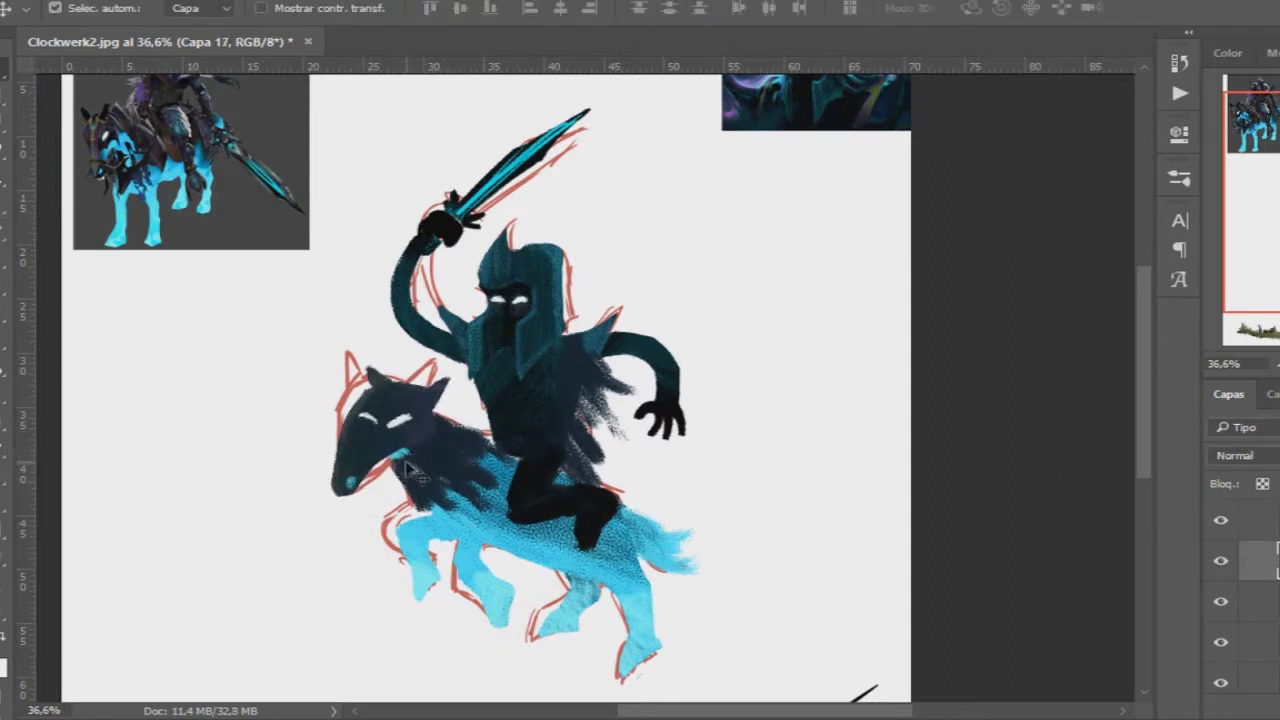
key("alt+bracketright")
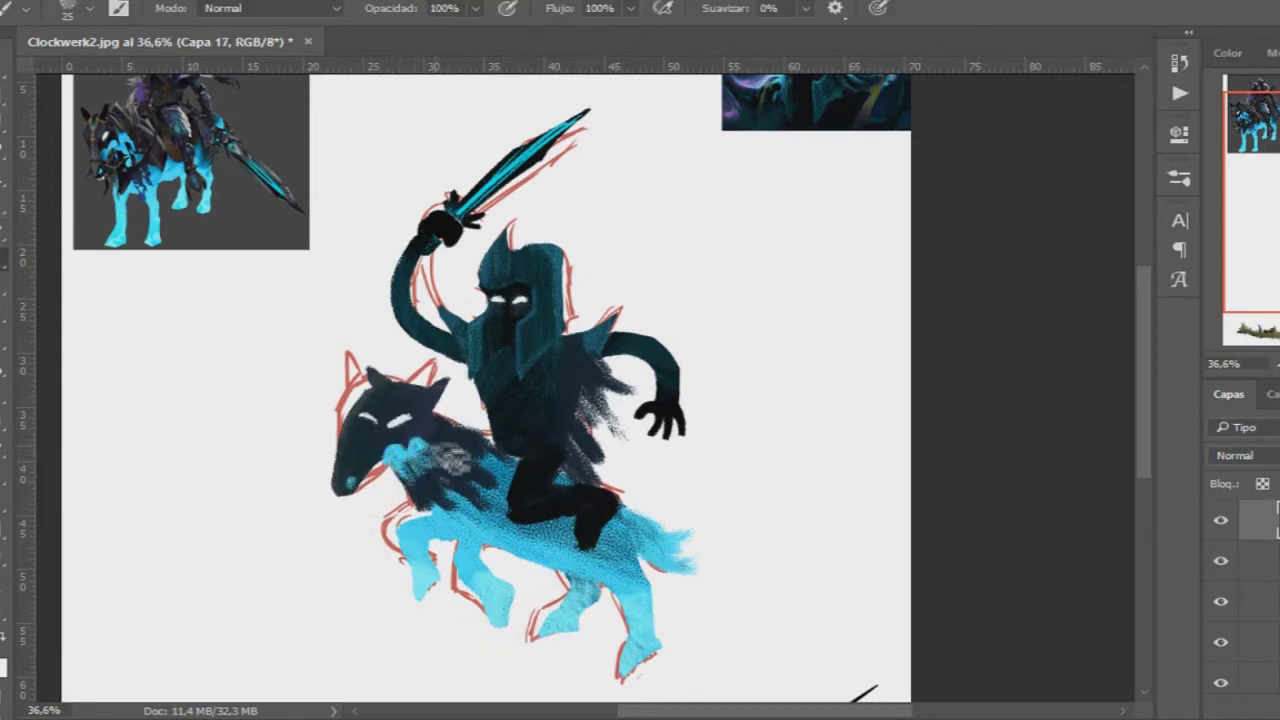
left_click(440, 505, "alt")
left_click_drag(425, 490, 385, 480)
mouse_move(480, 460)
left_mouse_down()
mouse_move(520, 495)
mouse_move(570, 510)
left_mouse_up()
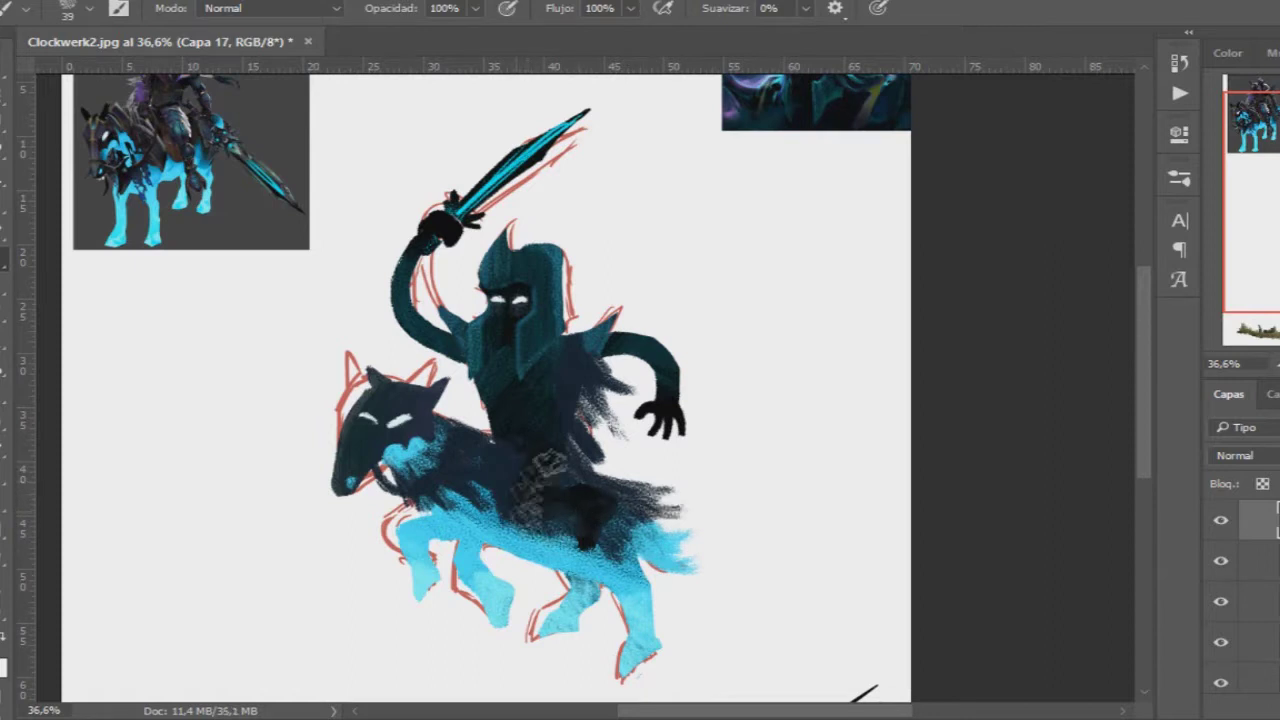
left_click_drag(440, 400, 350, 480)
key("e")
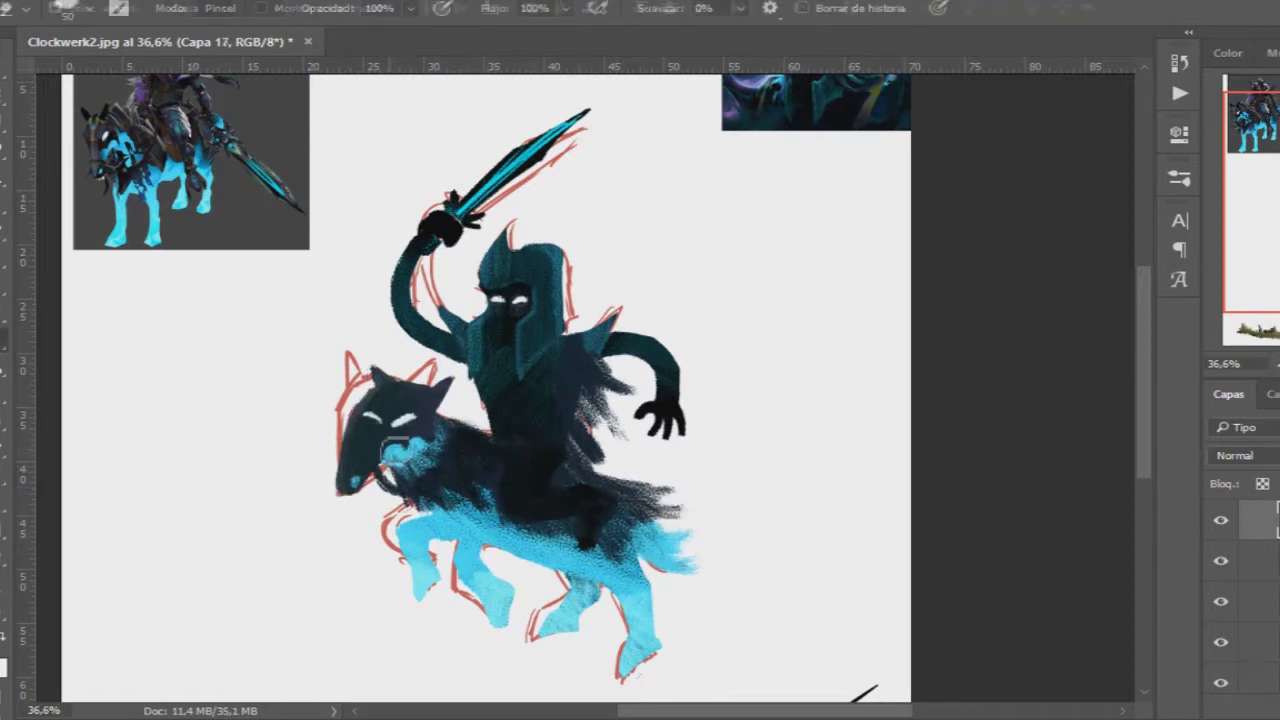
key("ctrl+minus")
Scale down and rotate the knight-and-beast figure with Free Transform
key("v")
key("ctrl+t")
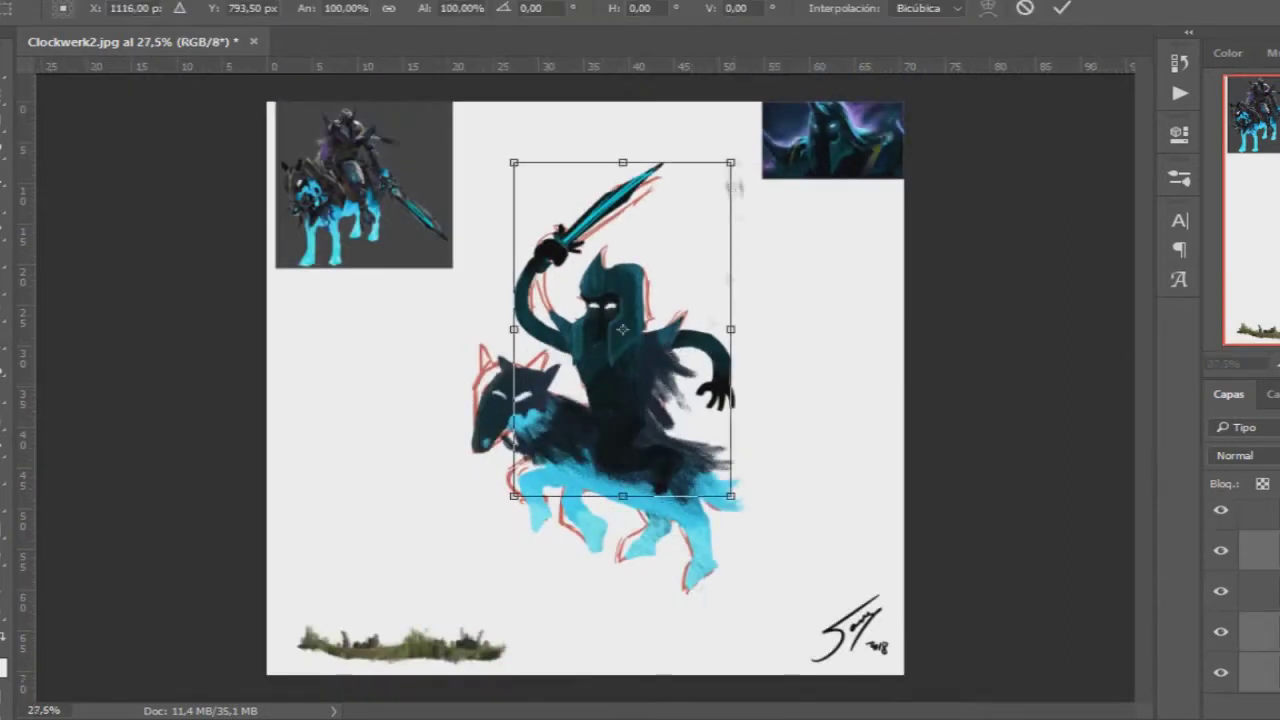
key("Return")
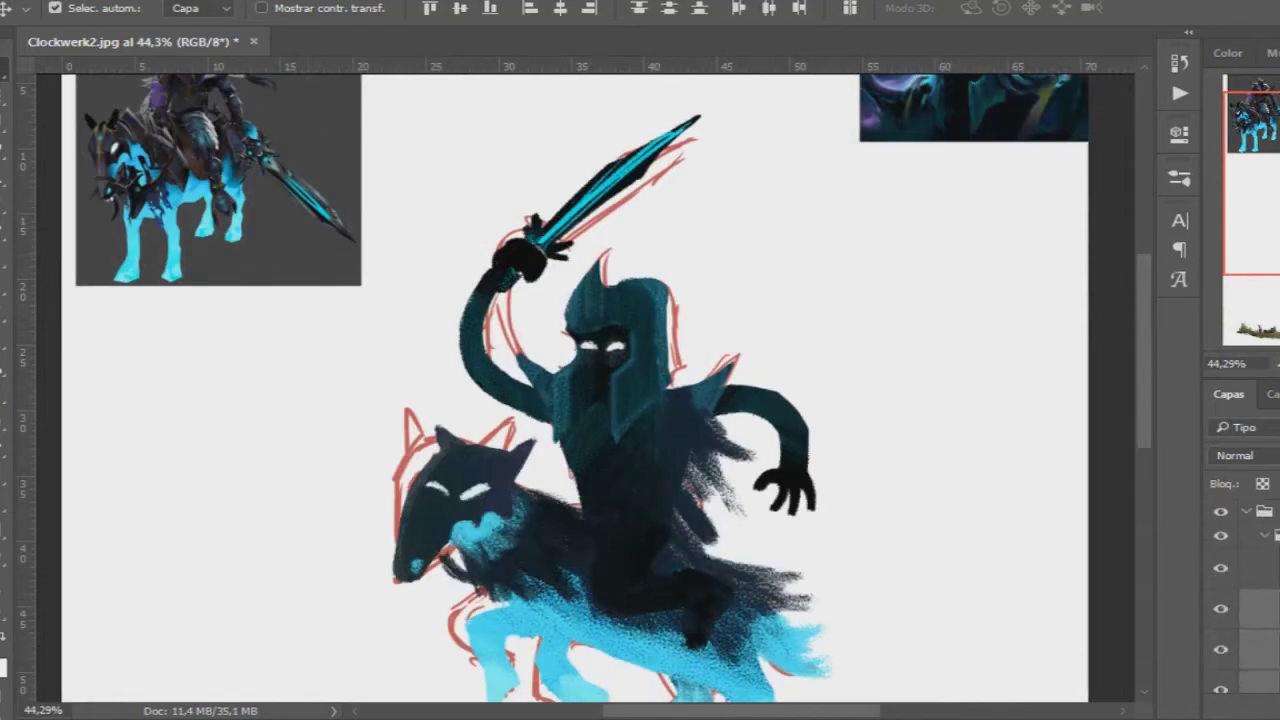
key("ctrl+t")
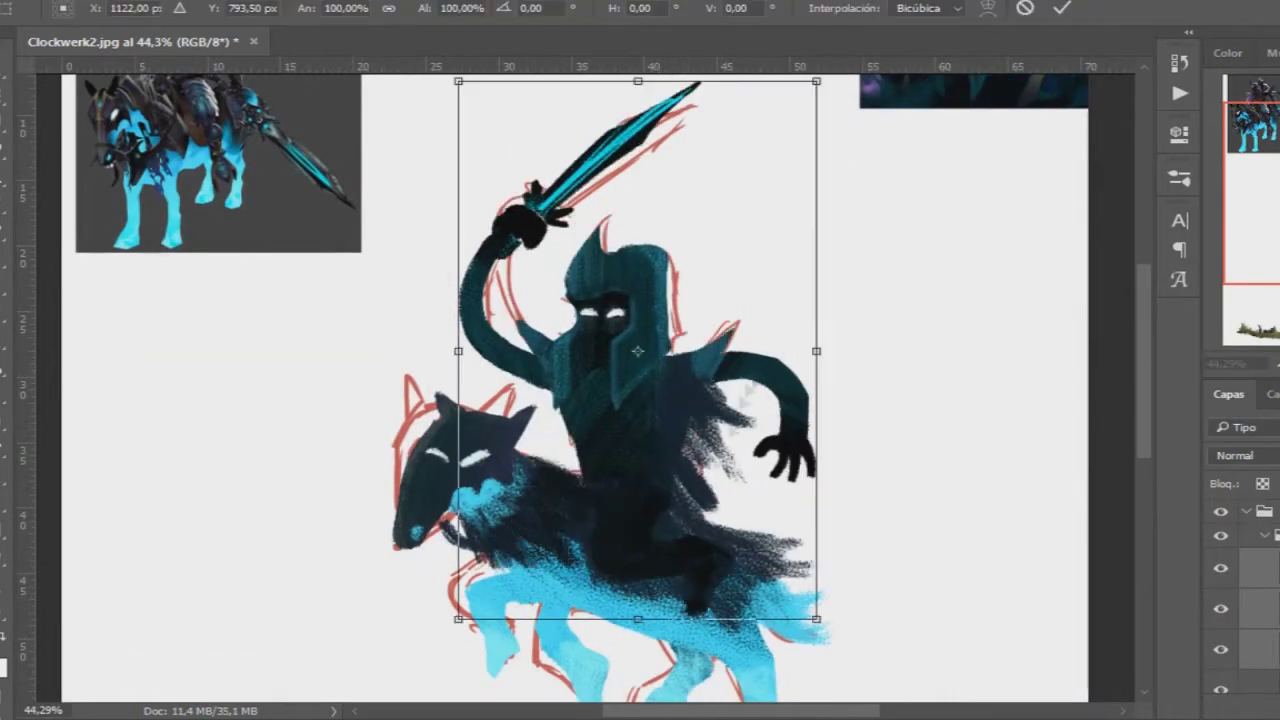
left_click_drag(458, 81, 530, 200)
key("Return")
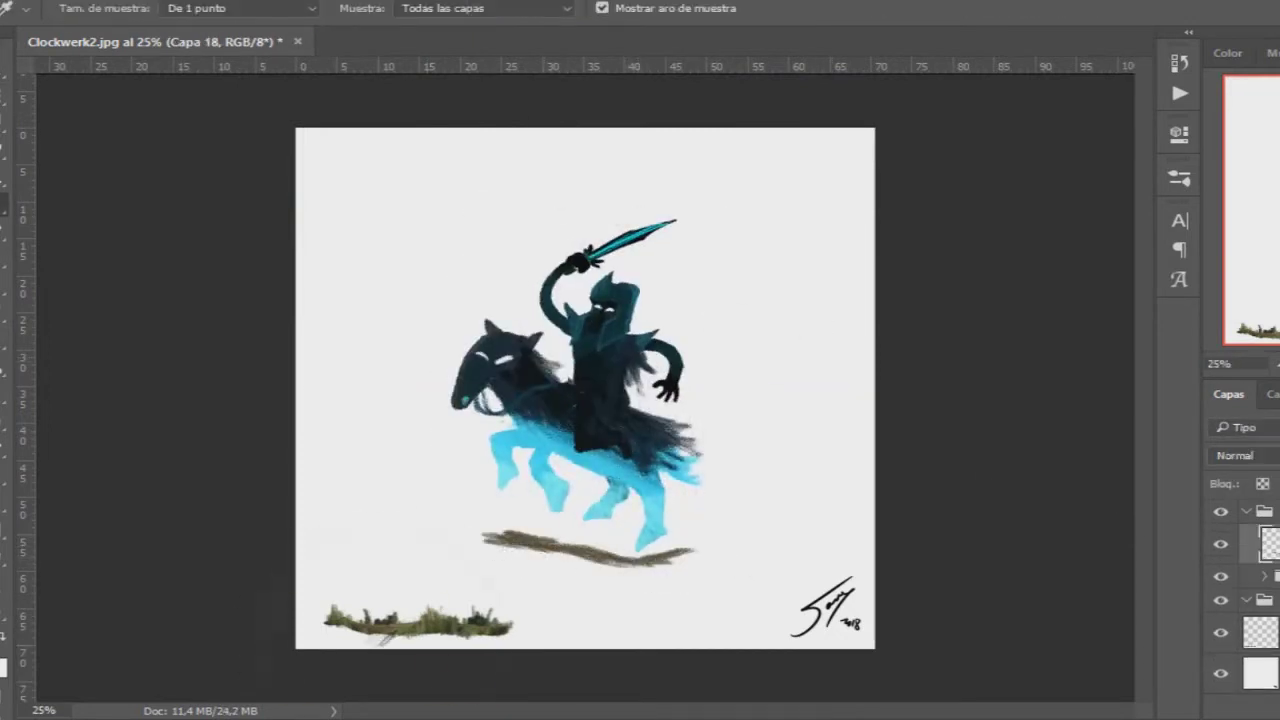
Sample grass-strip colours and paint a soft shadow under the ground stroke's left end
left_click(378, 614, "alt")
left_click_drag(490, 550, 555, 566)
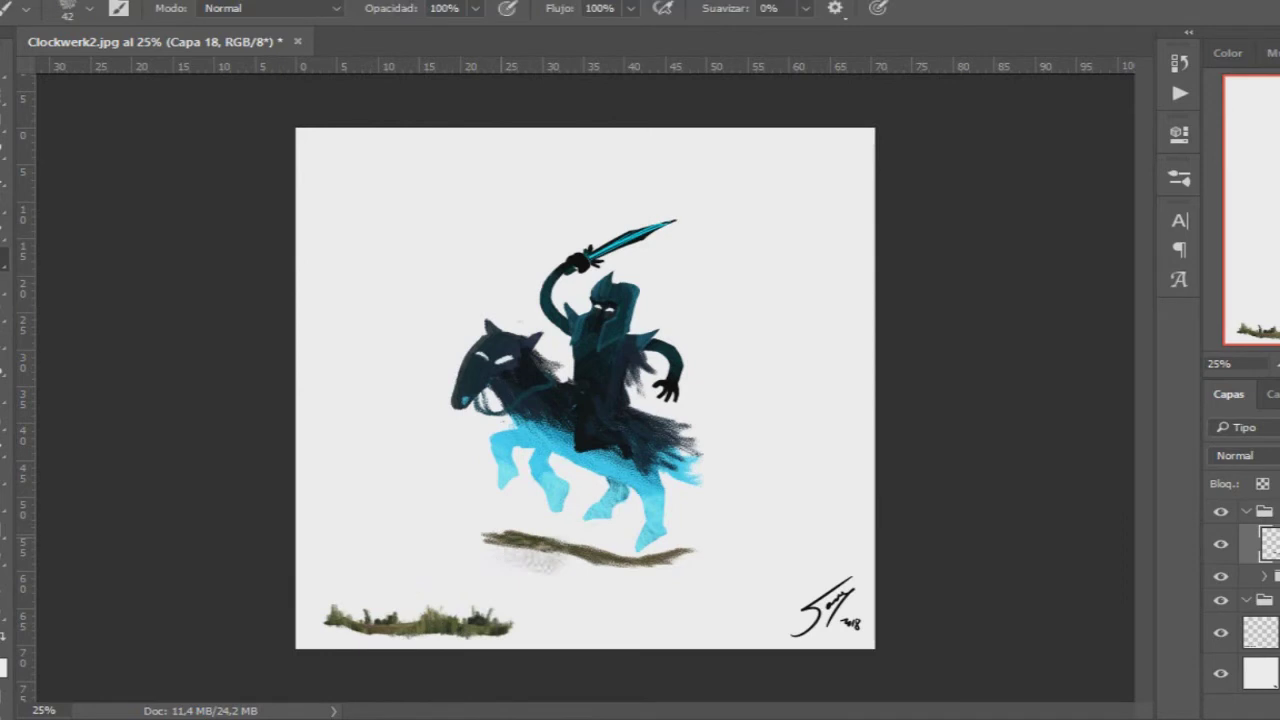
left_click(430, 622, "alt")
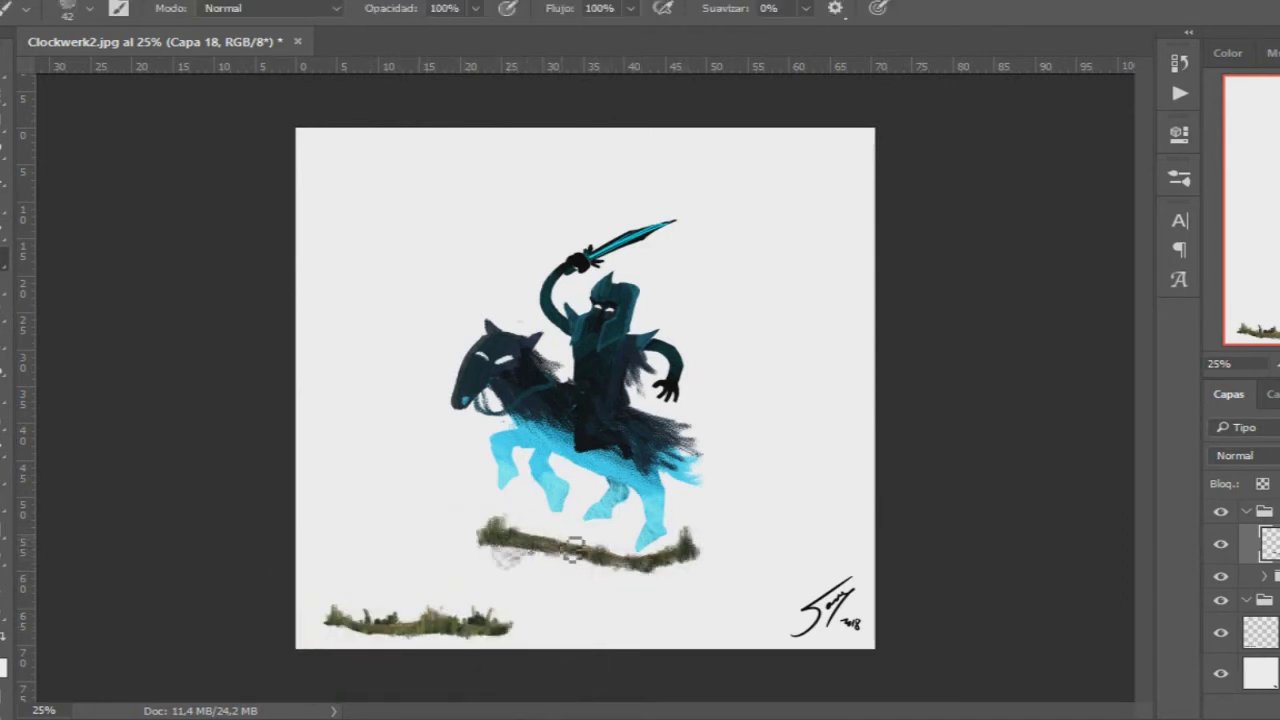
left_click_drag(488, 545, 528, 556)
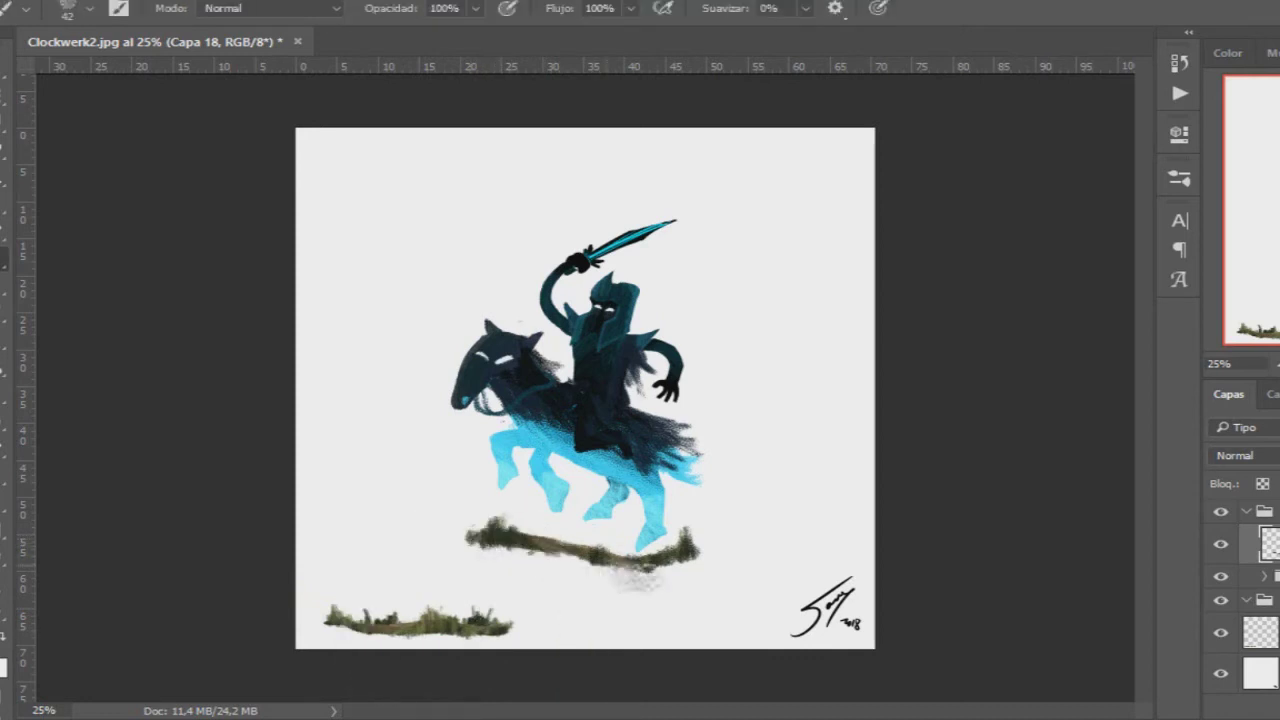